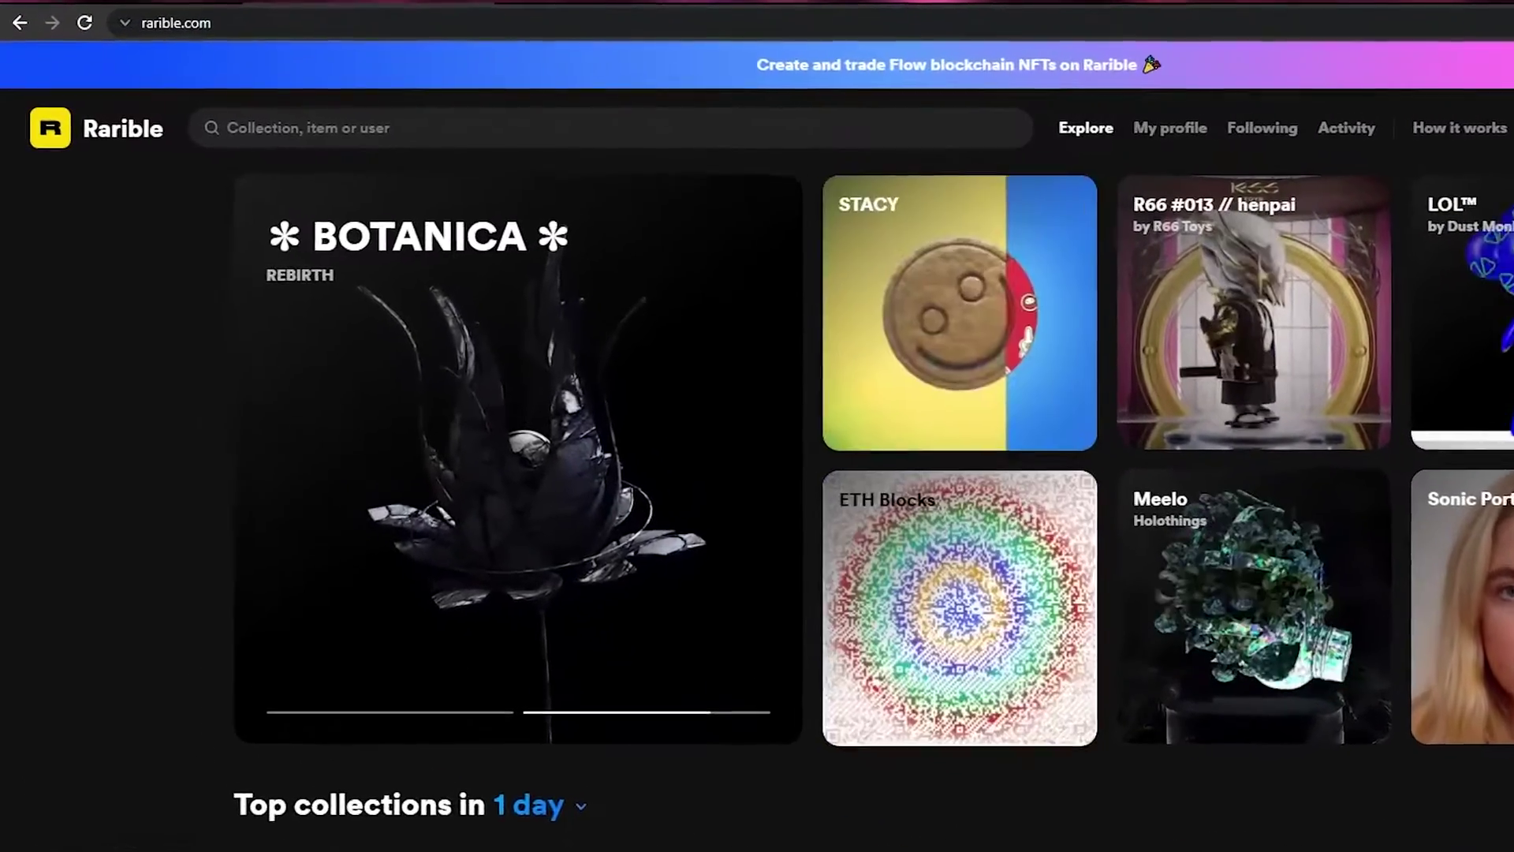
Look over the Rarible home page, including its featured drops, top collections, hot bids and top sellers
click(17, 40)
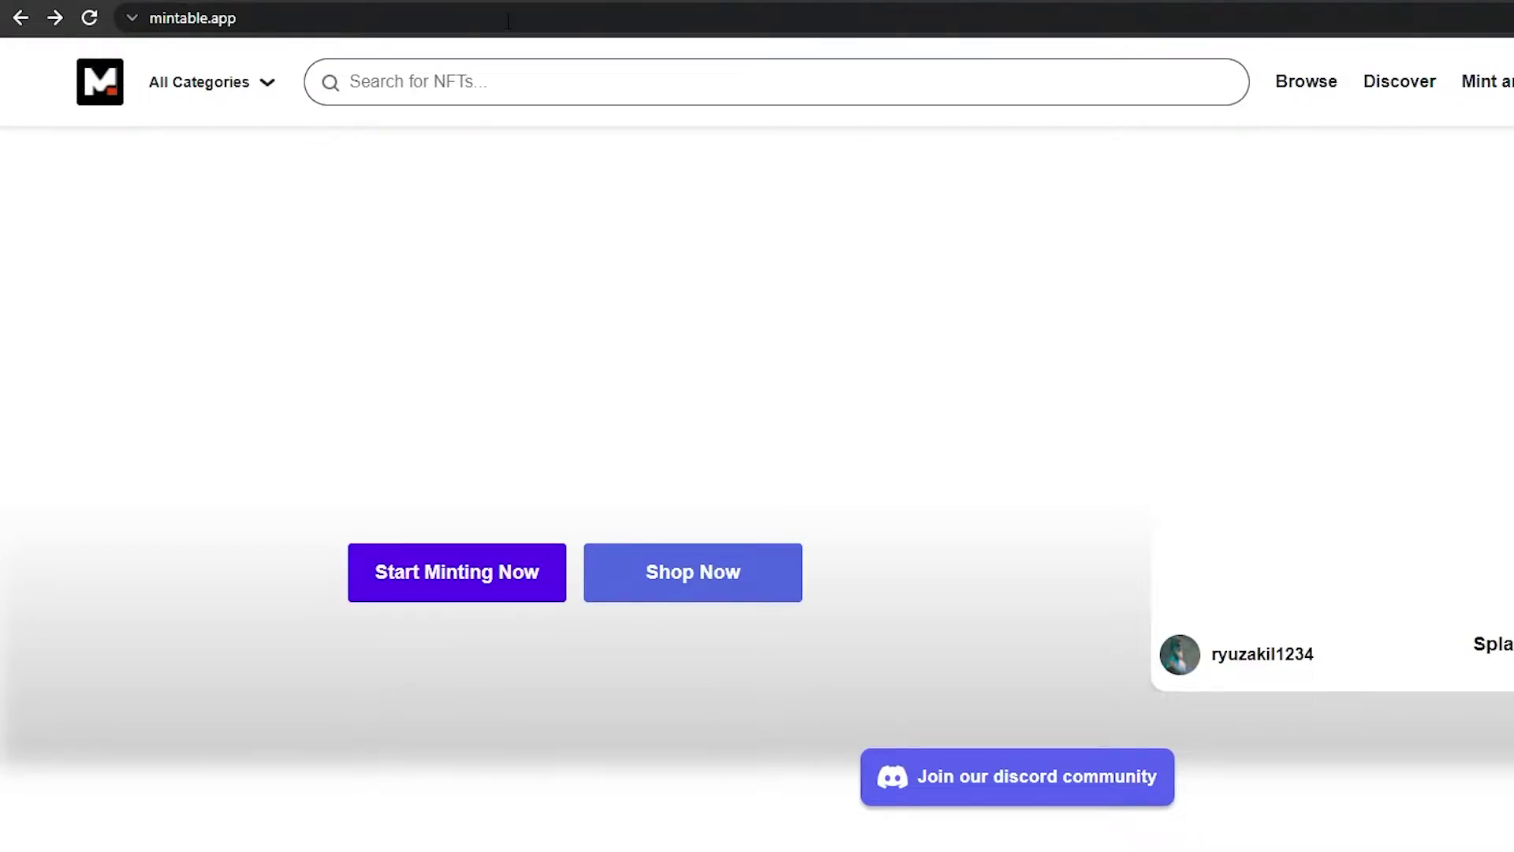
key(alt+Right)
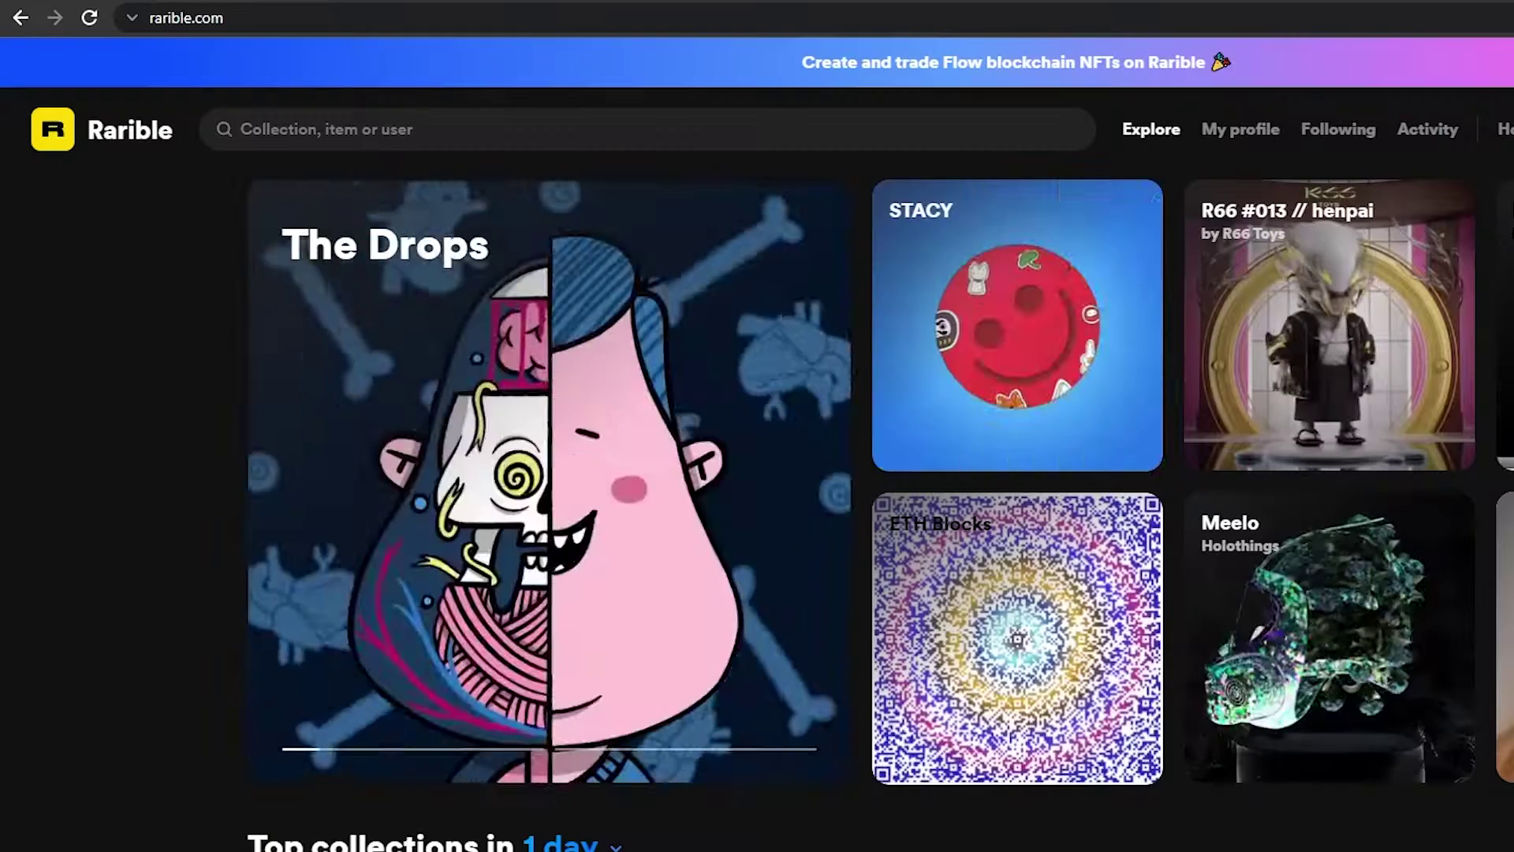
scroll(867, 289, down, 10)
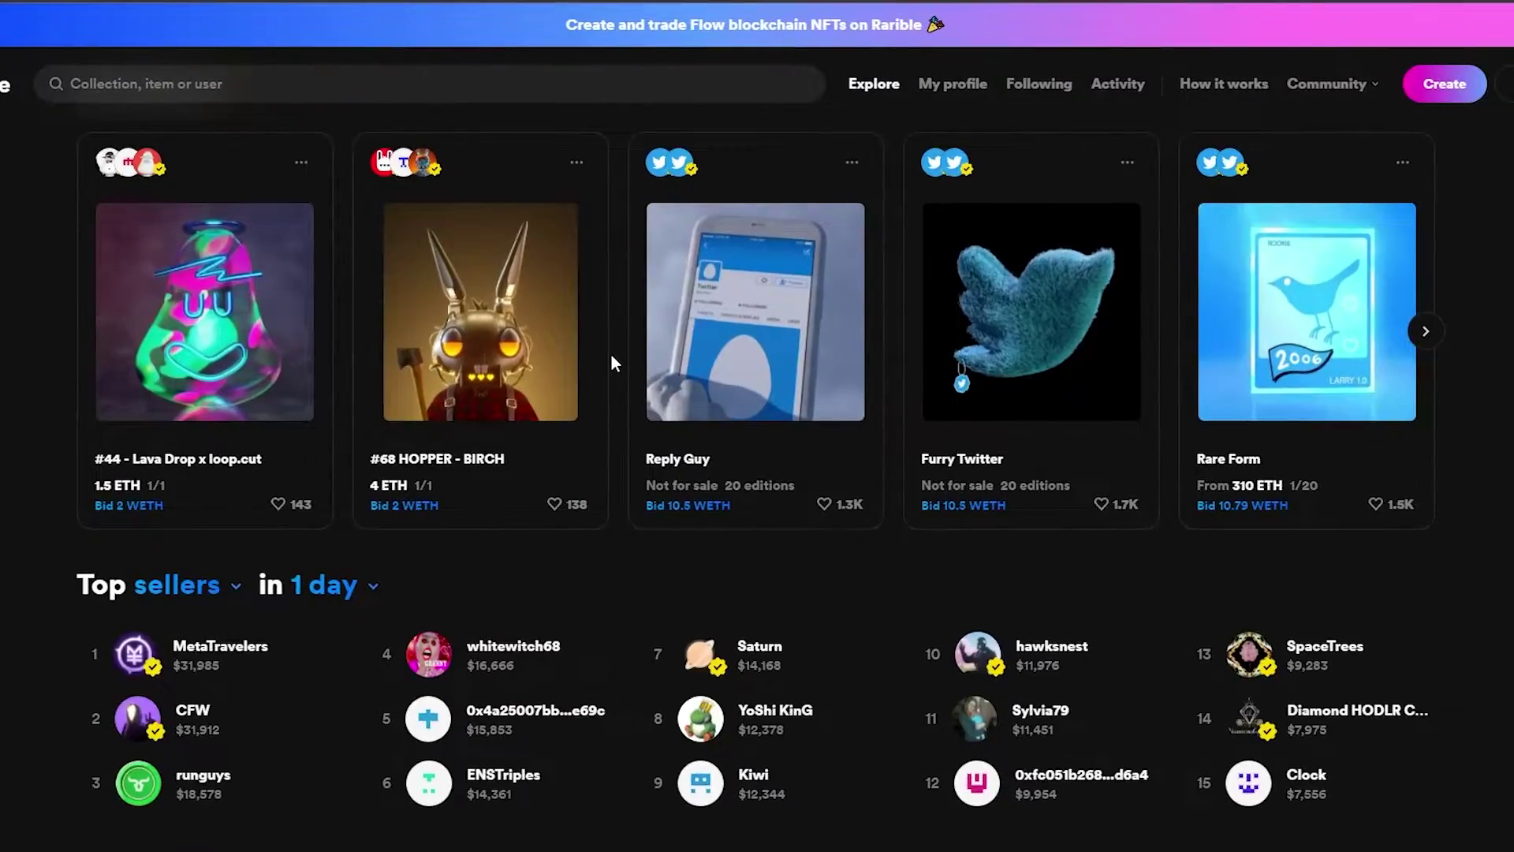
scroll(609, 352, up, 10)
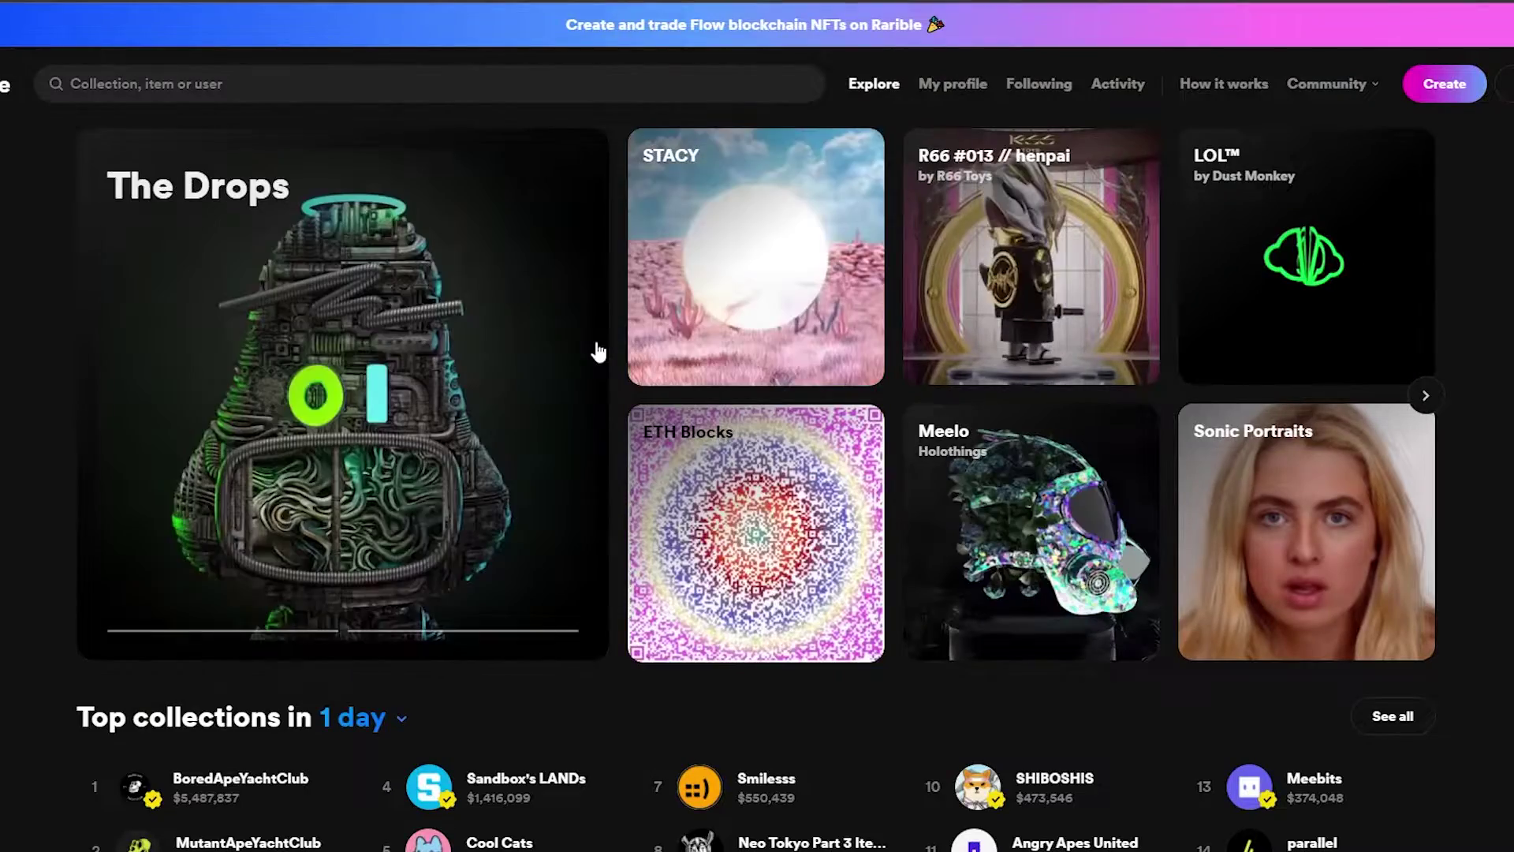
scroll(1443, 261, down, 8)
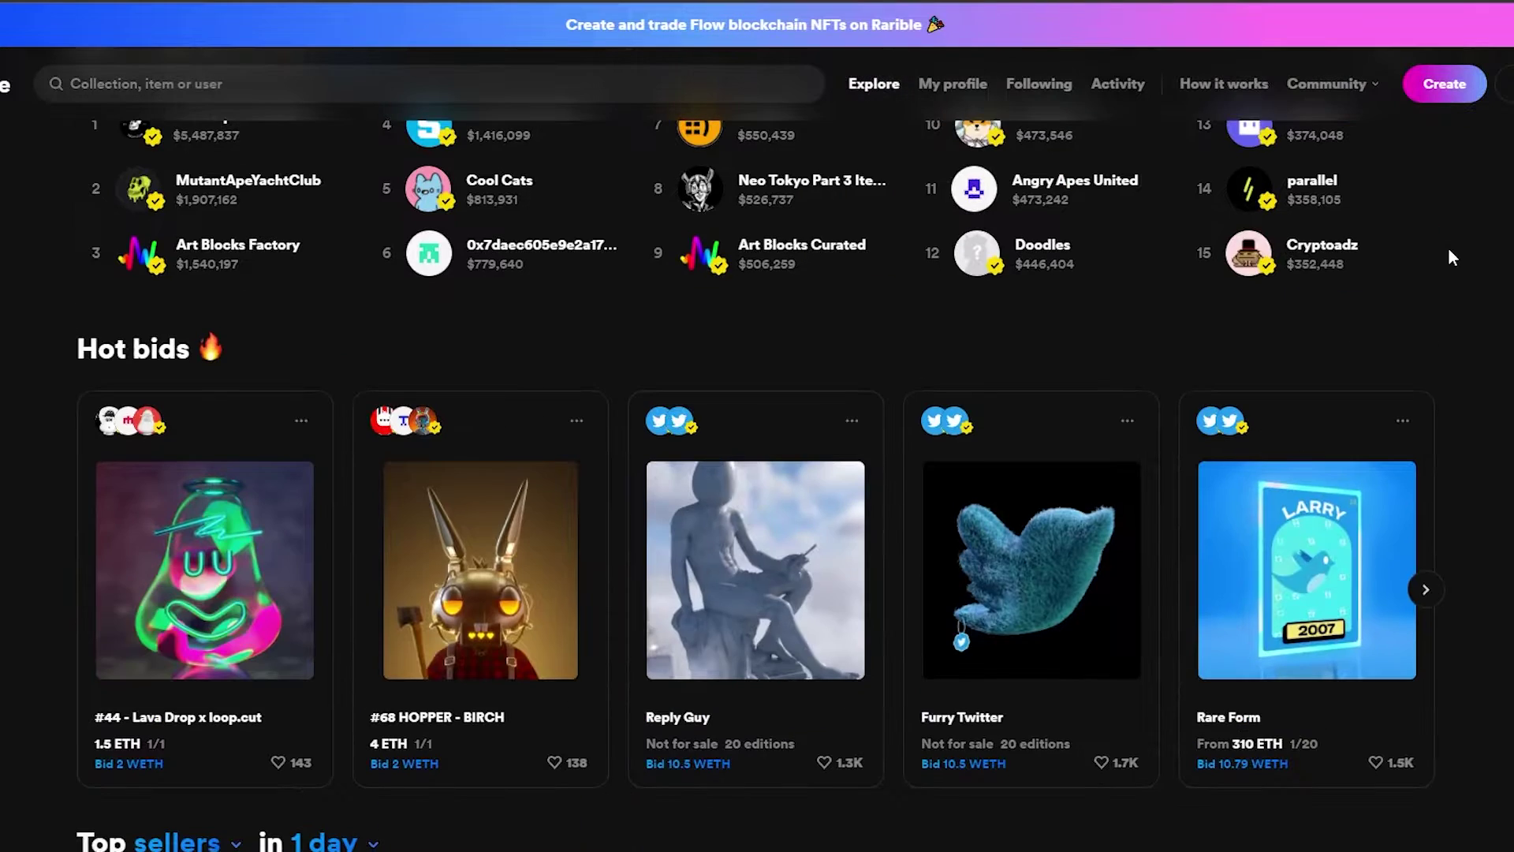
scroll(1434, 252, up, 8)
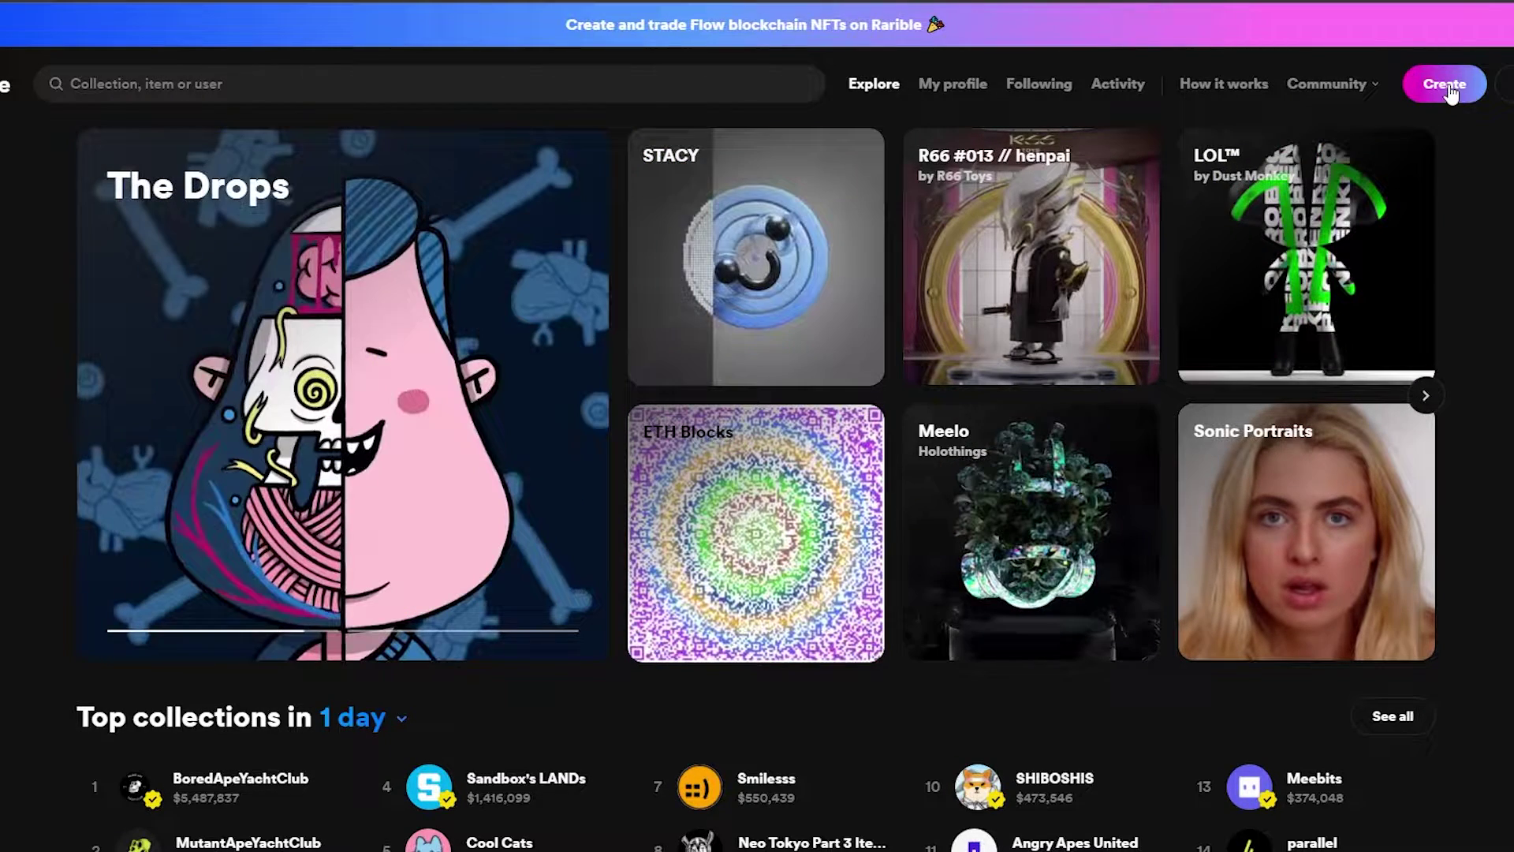
Start creating a collectible and sign in with MetaMask, connecting Account 1 to Rarible
click(1442, 85)
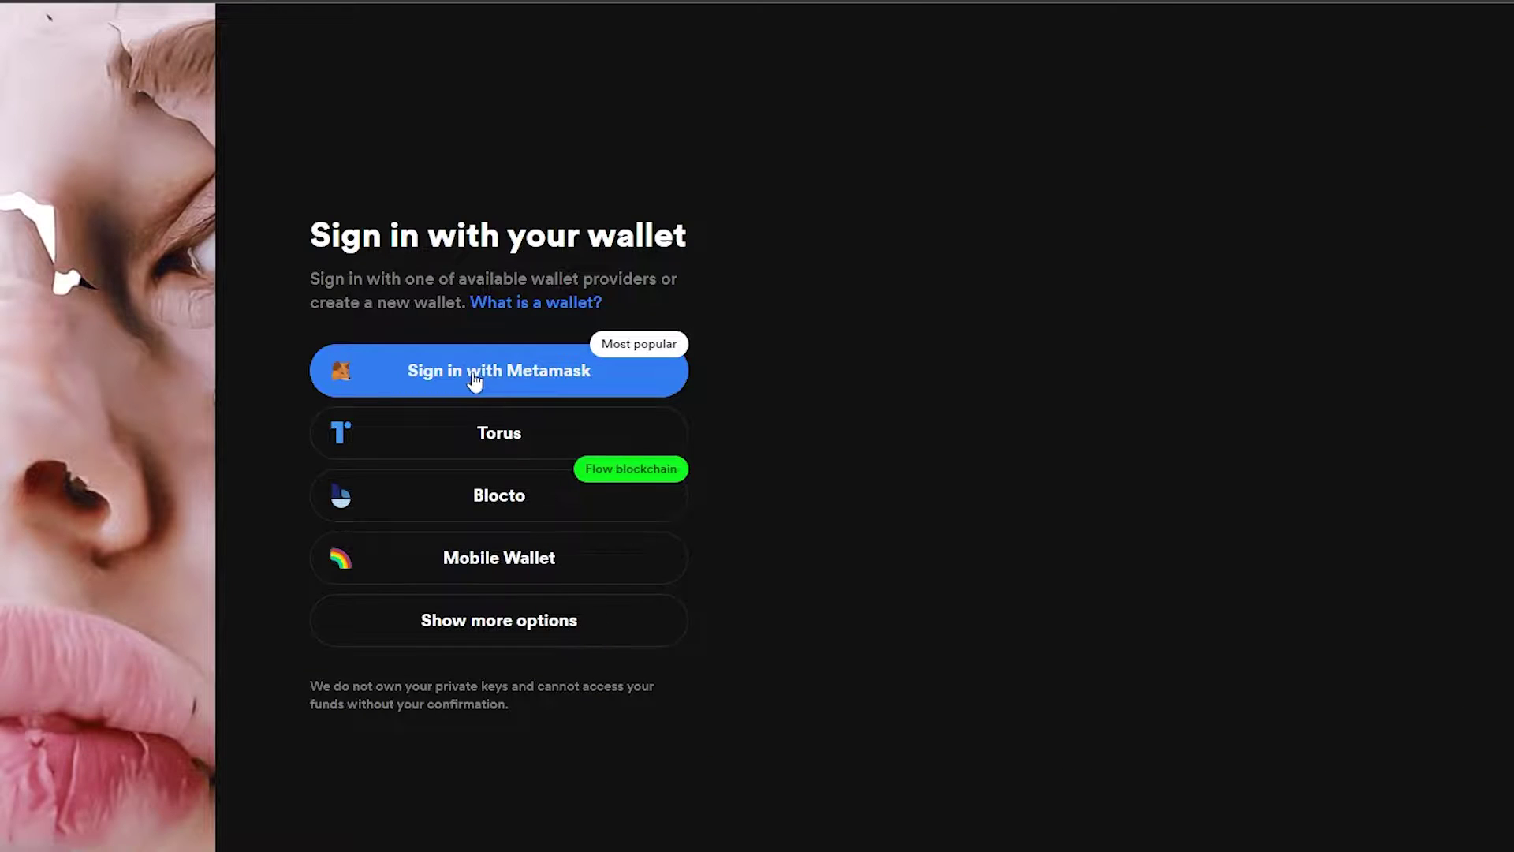
click(465, 374)
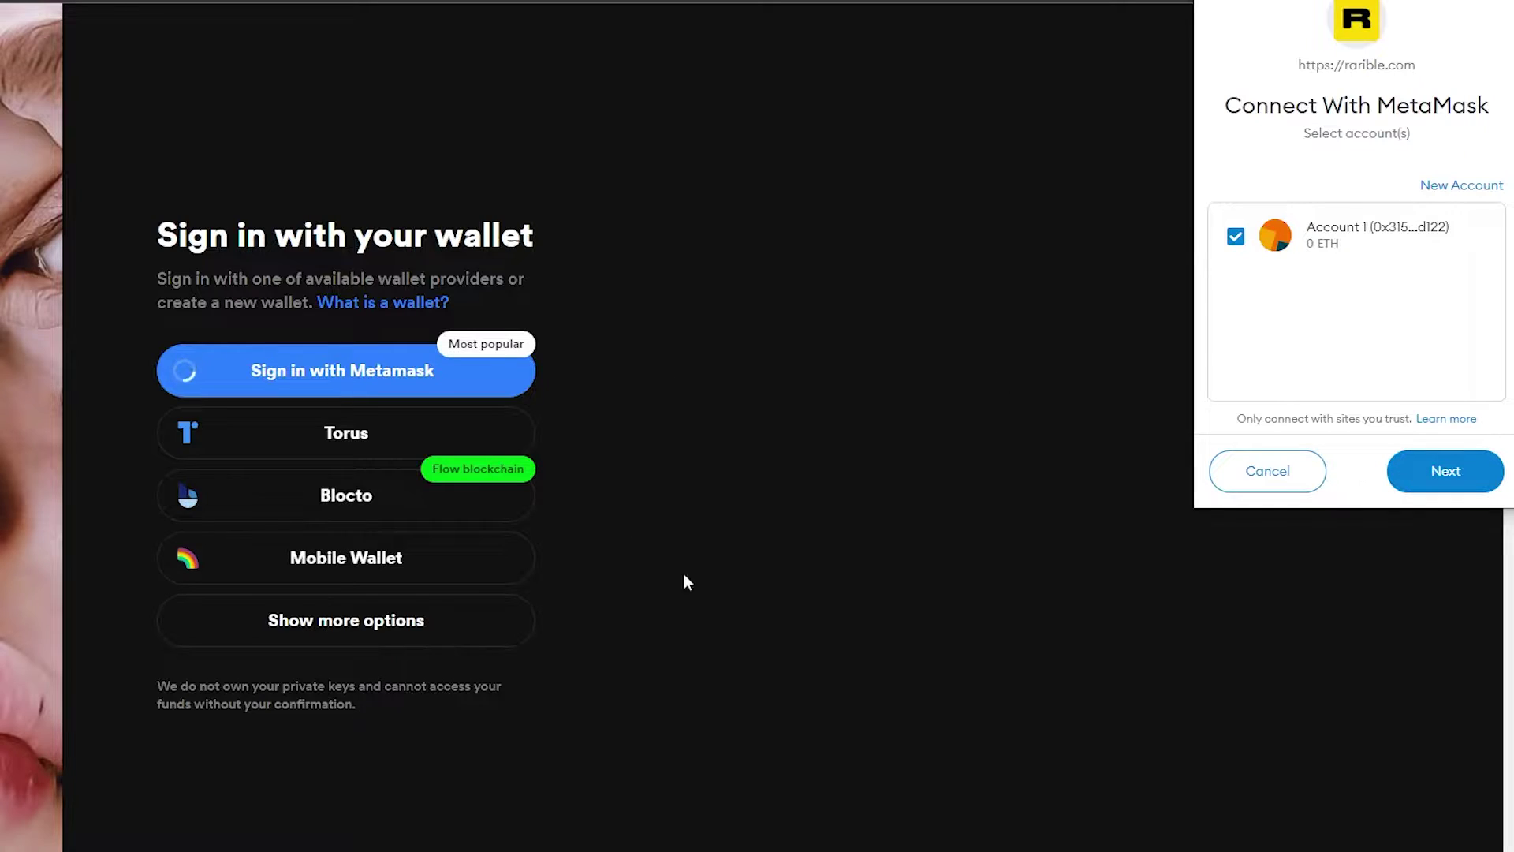
click(1486, 481)
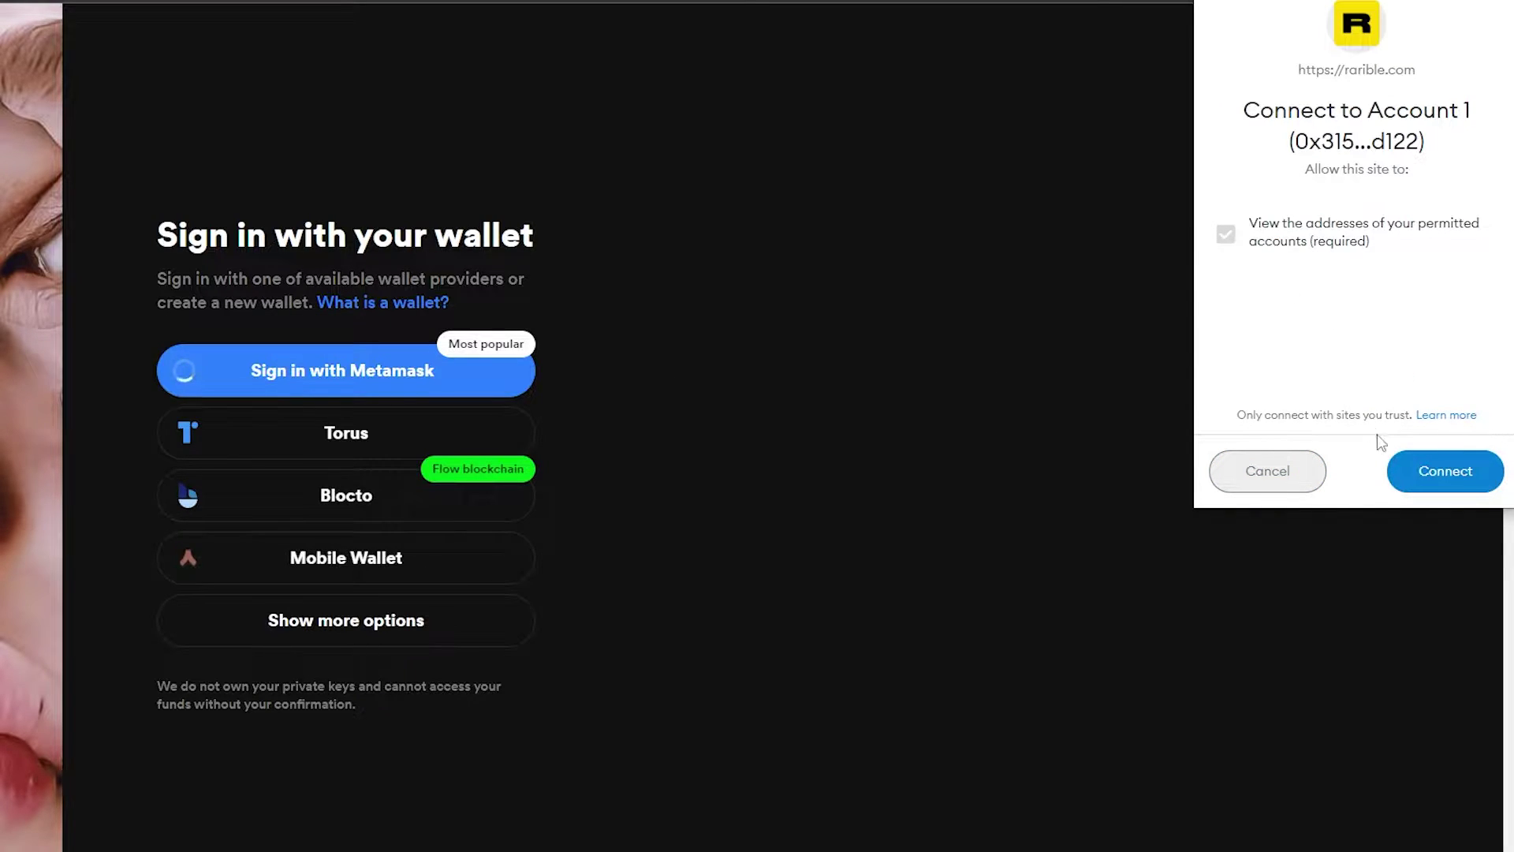
click(1429, 473)
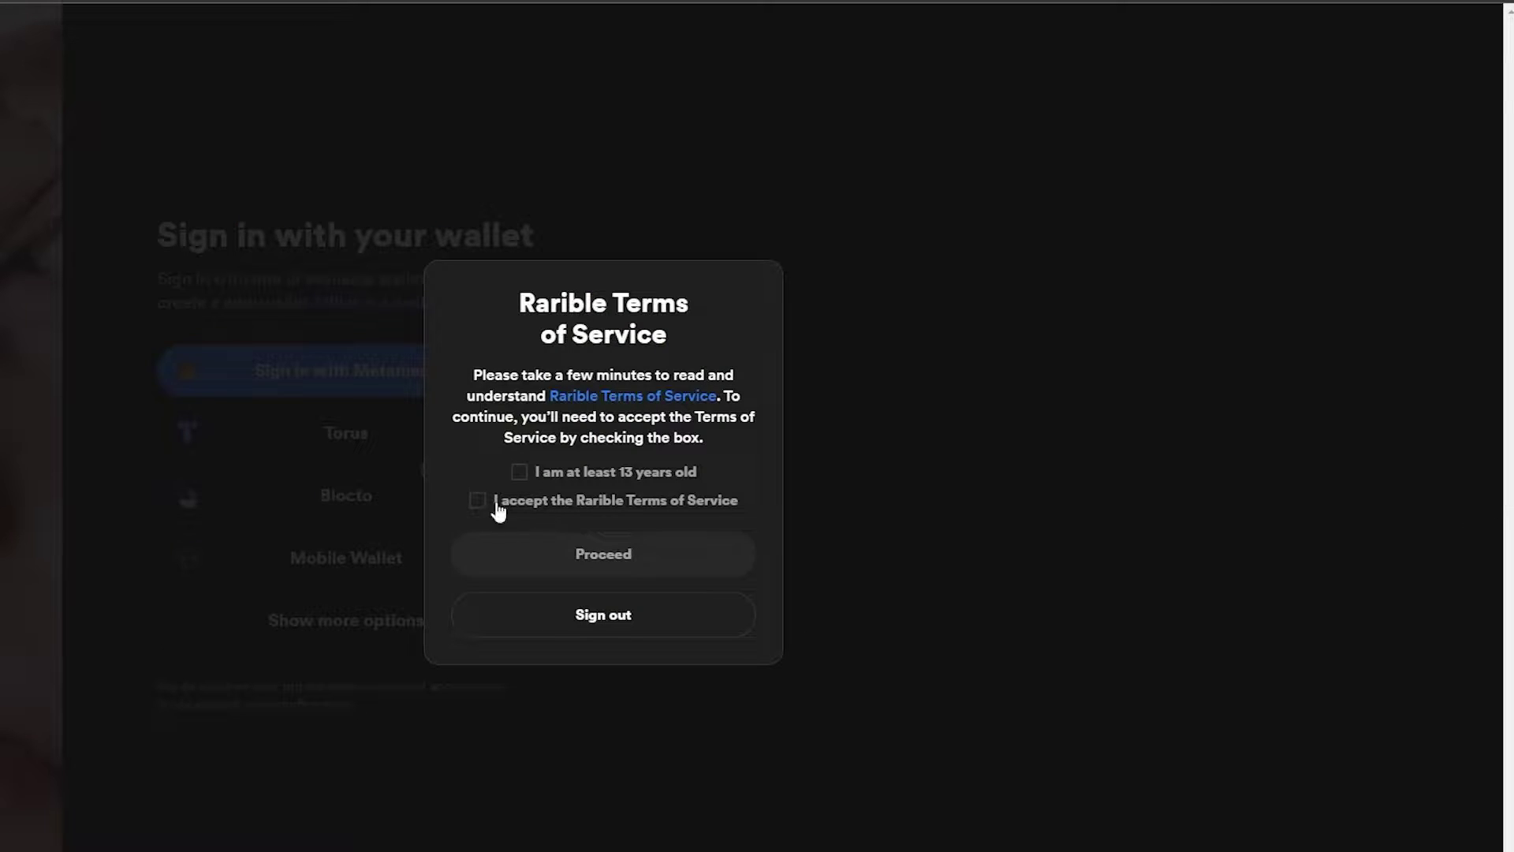
Confirm being at least 13 years old and accept the Rarible Terms of Service to proceed
click(516, 474)
click(477, 500)
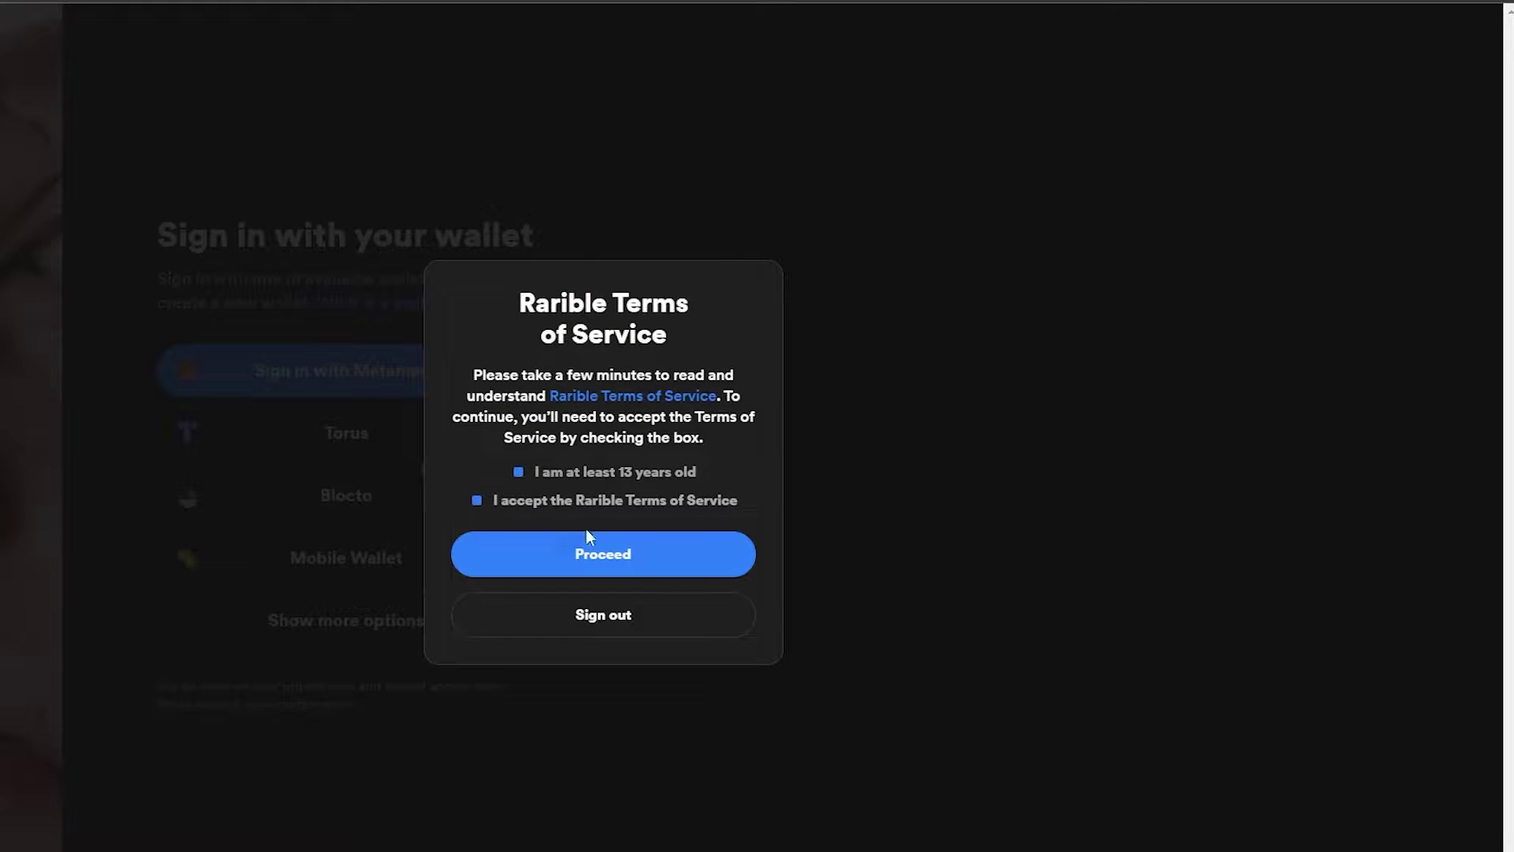
click(631, 569)
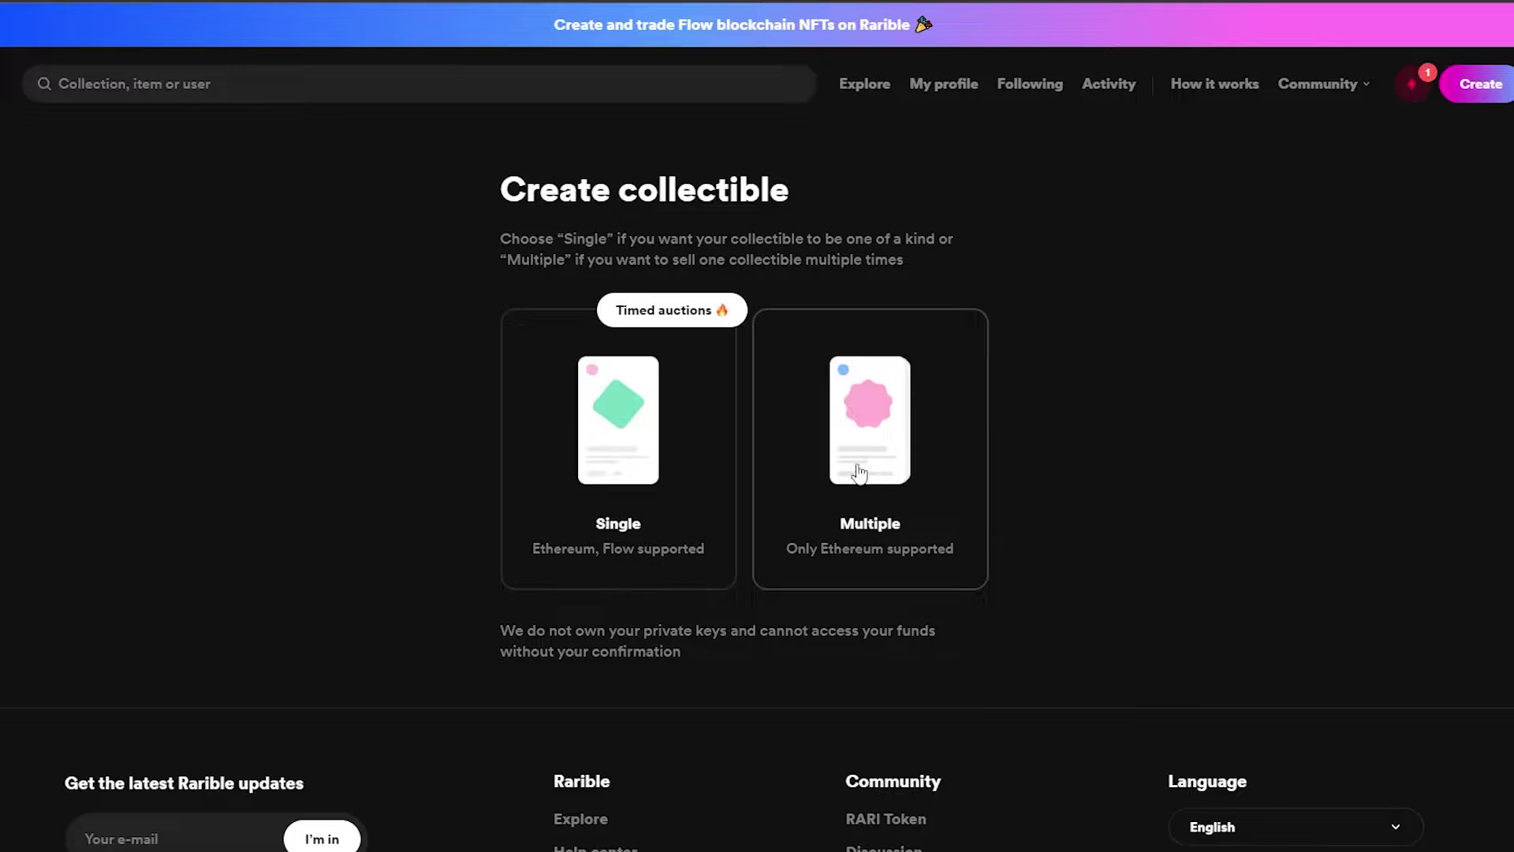
Choose a Single collectible and review the upload, marketplace and price sections of its creation form
click(615, 446)
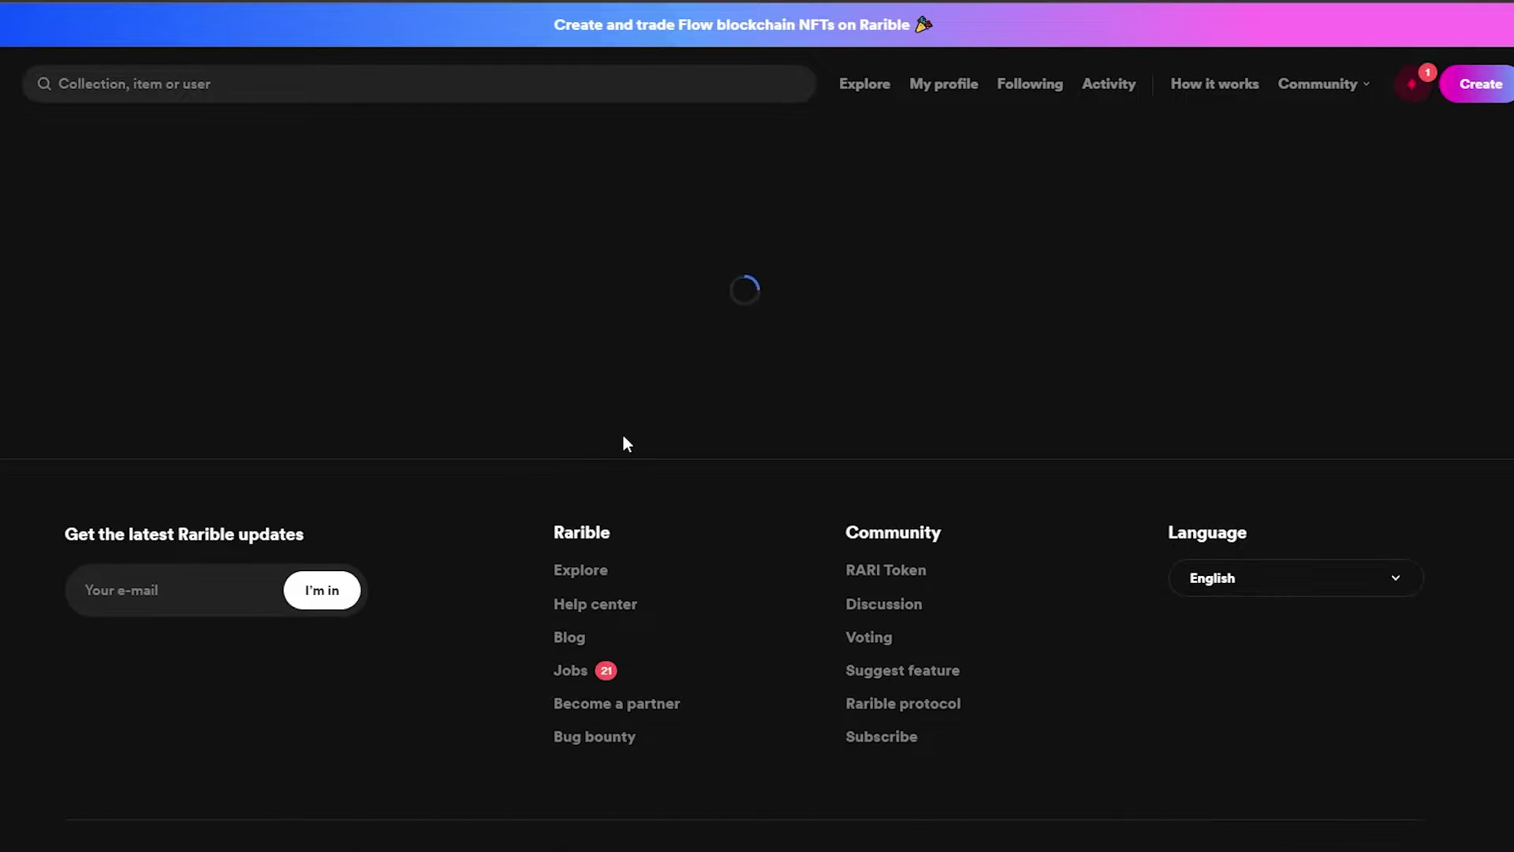
scroll(714, 382, down, 1)
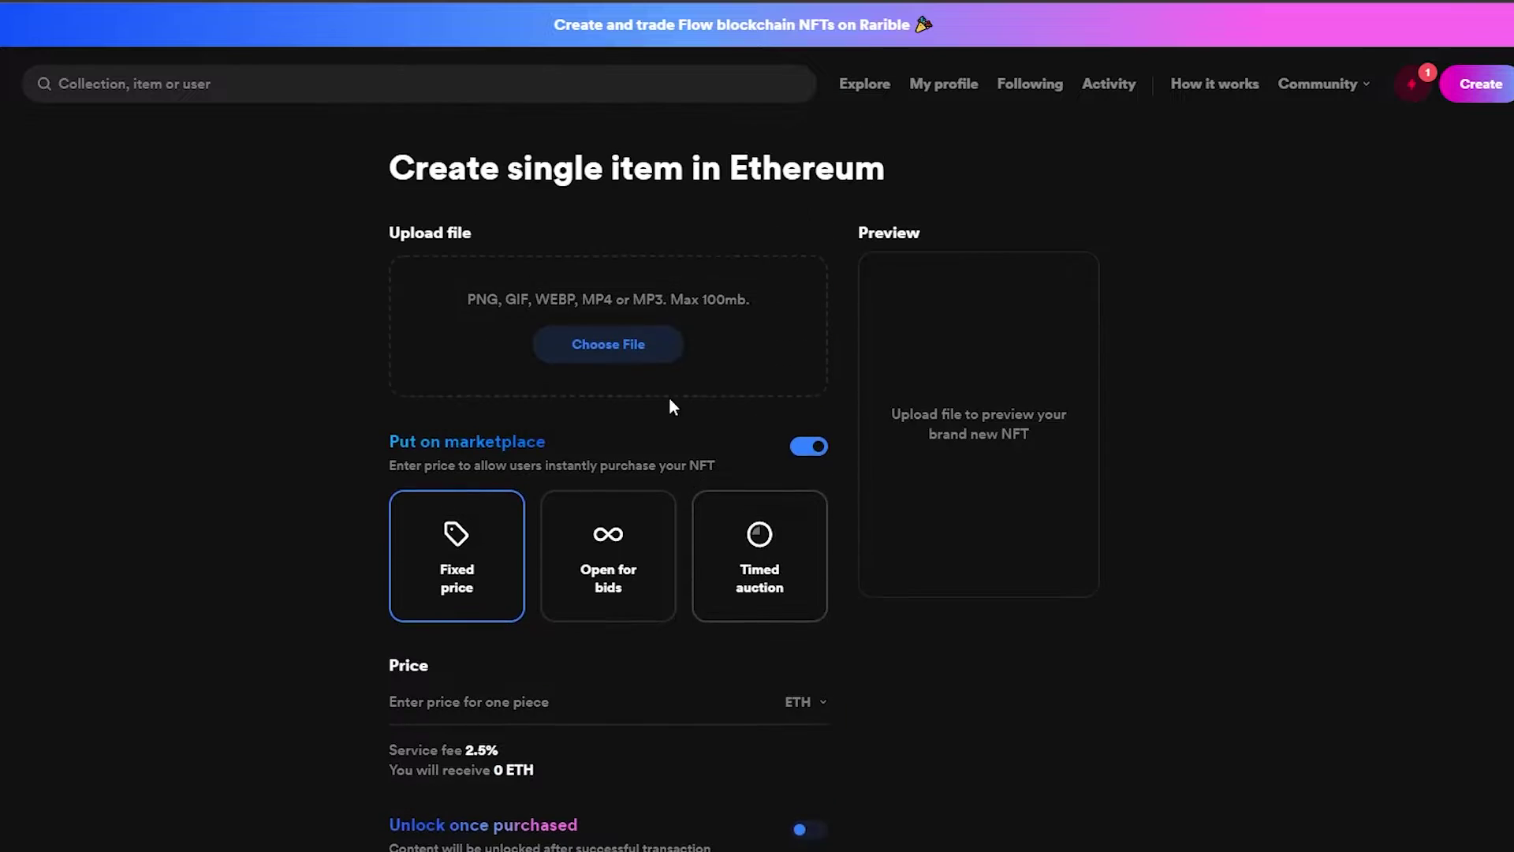
scroll(668, 396, up, 1)
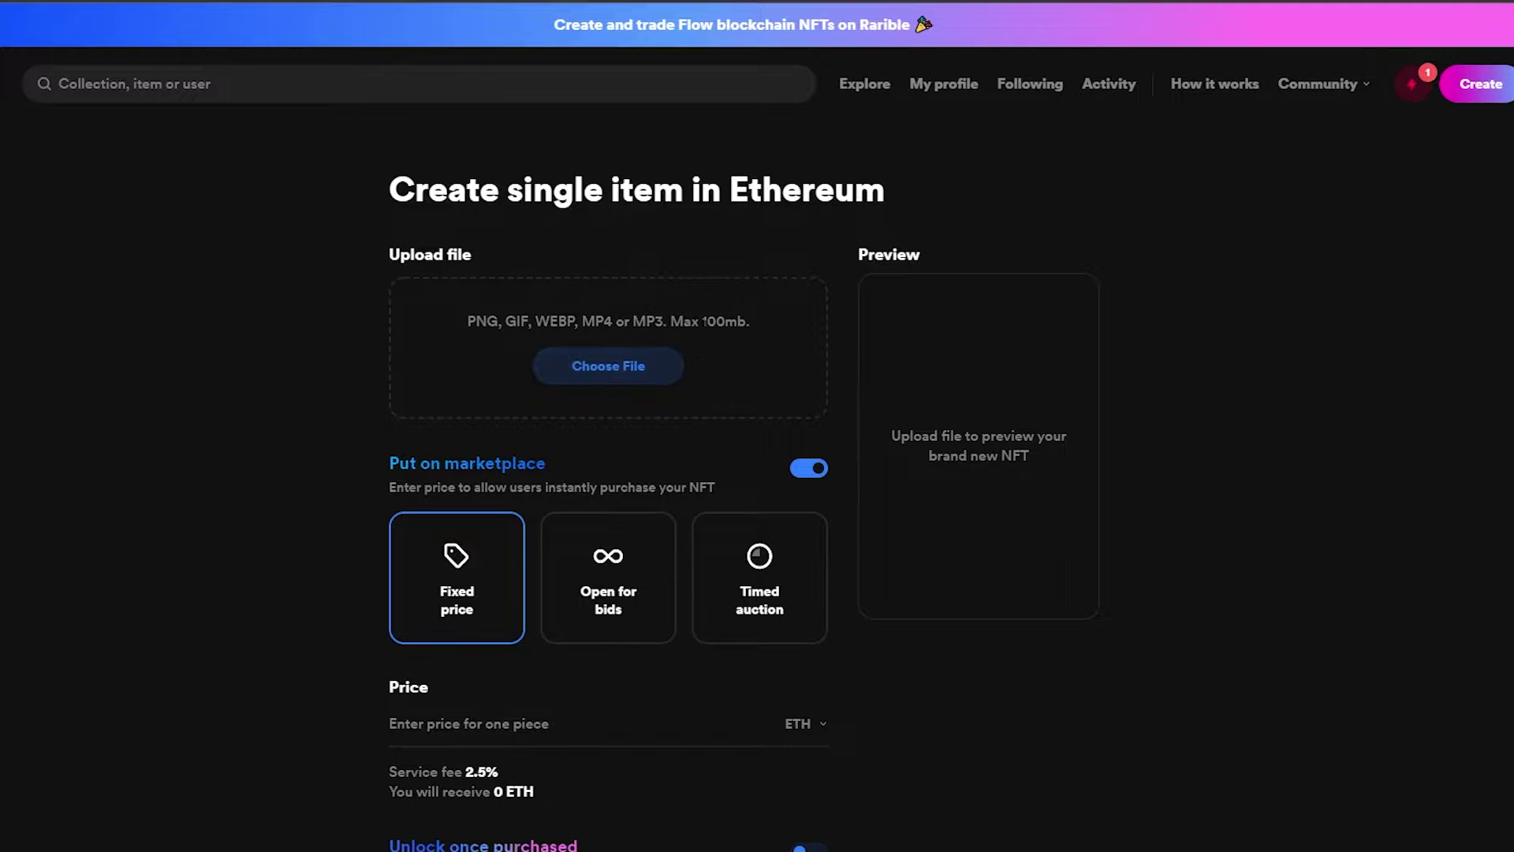
scroll(463, 409, down, 3)
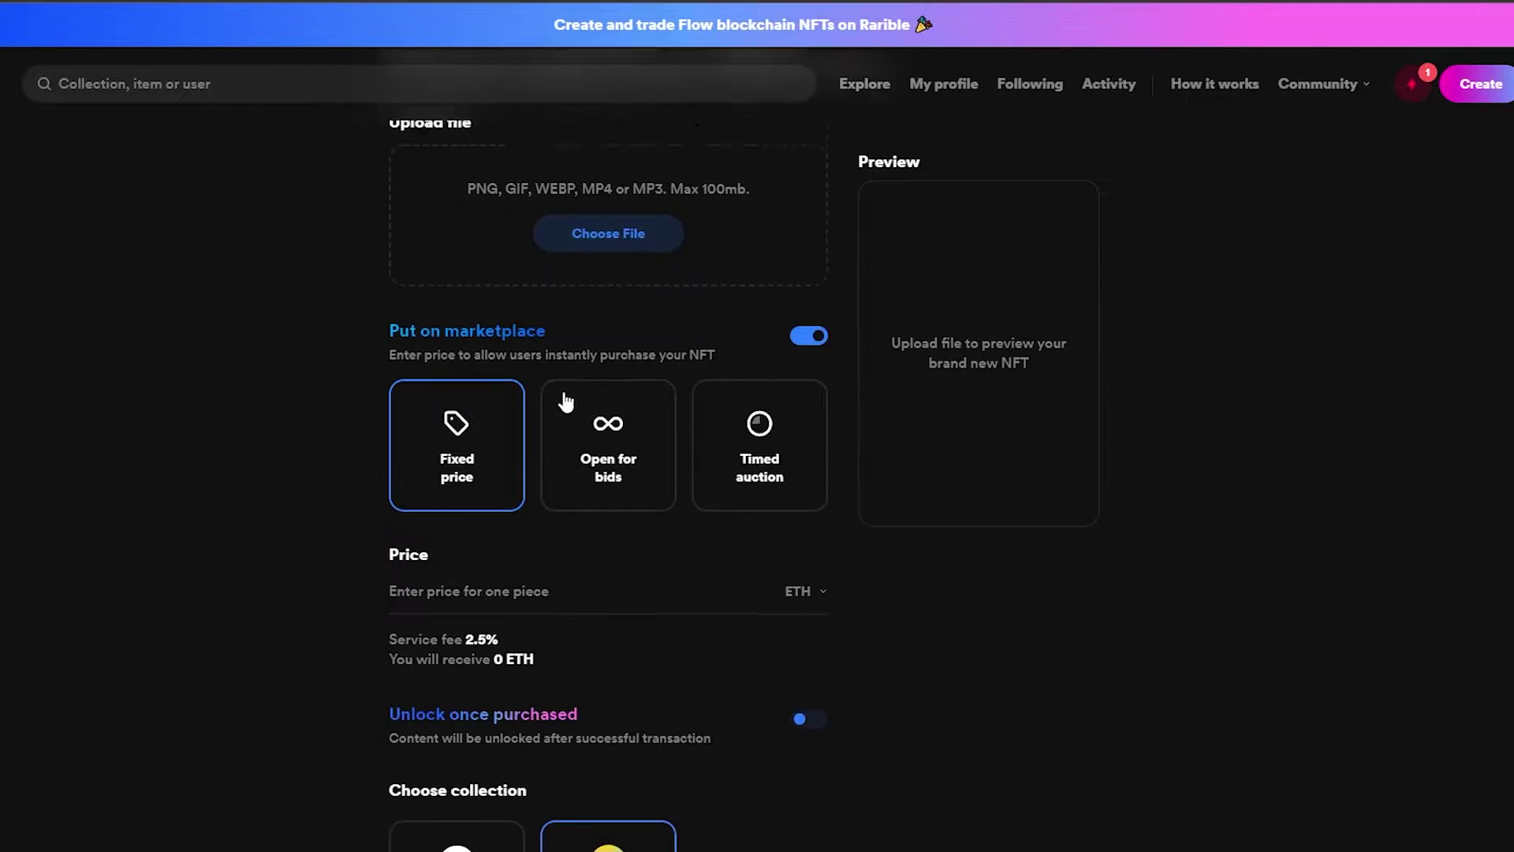
scroll(673, 433, up, 3)
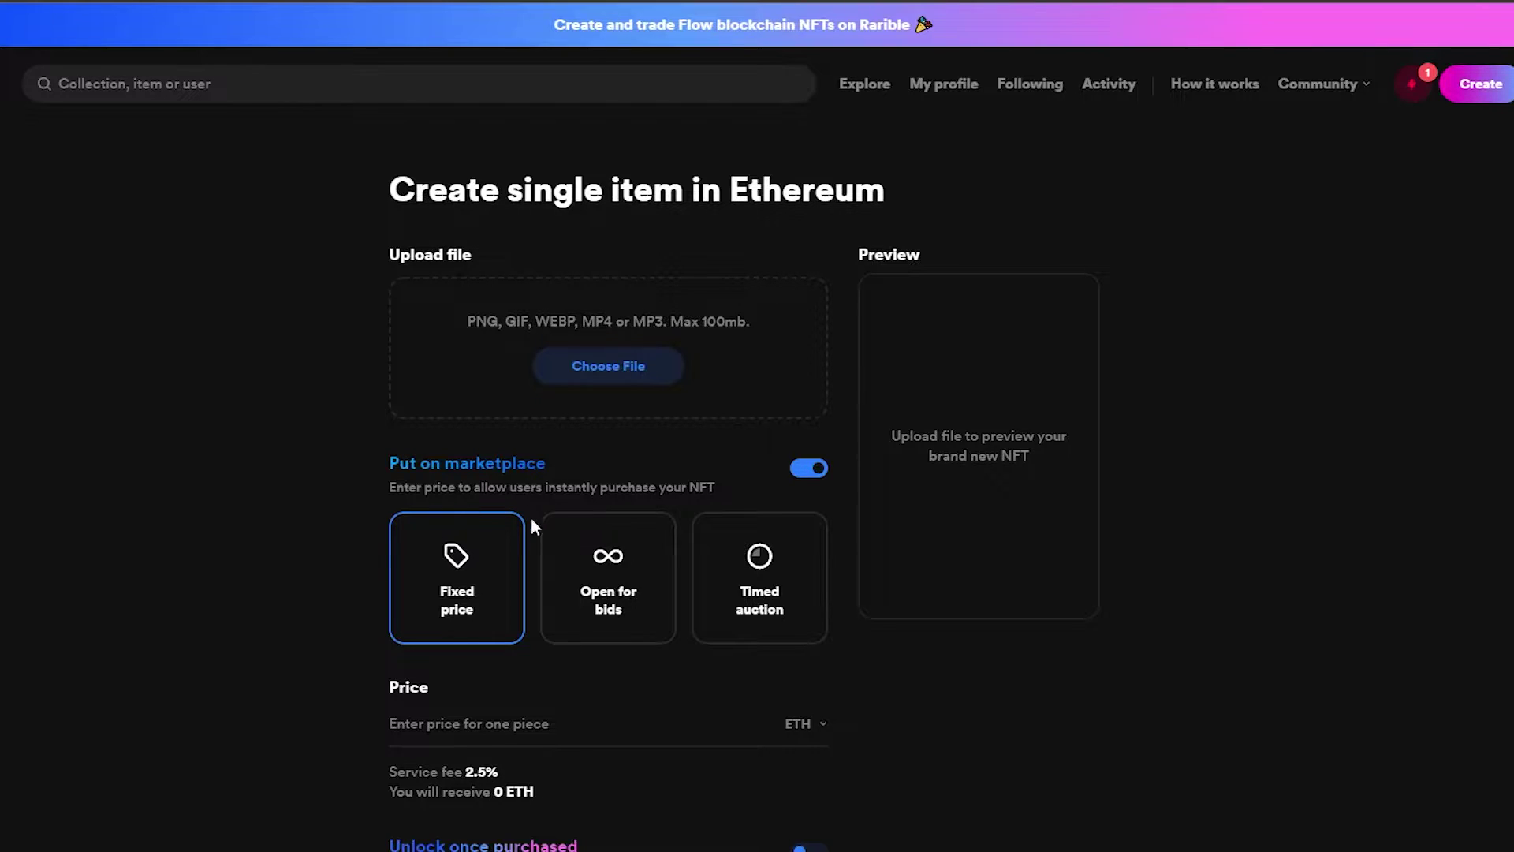
scroll(578, 571, down, 1)
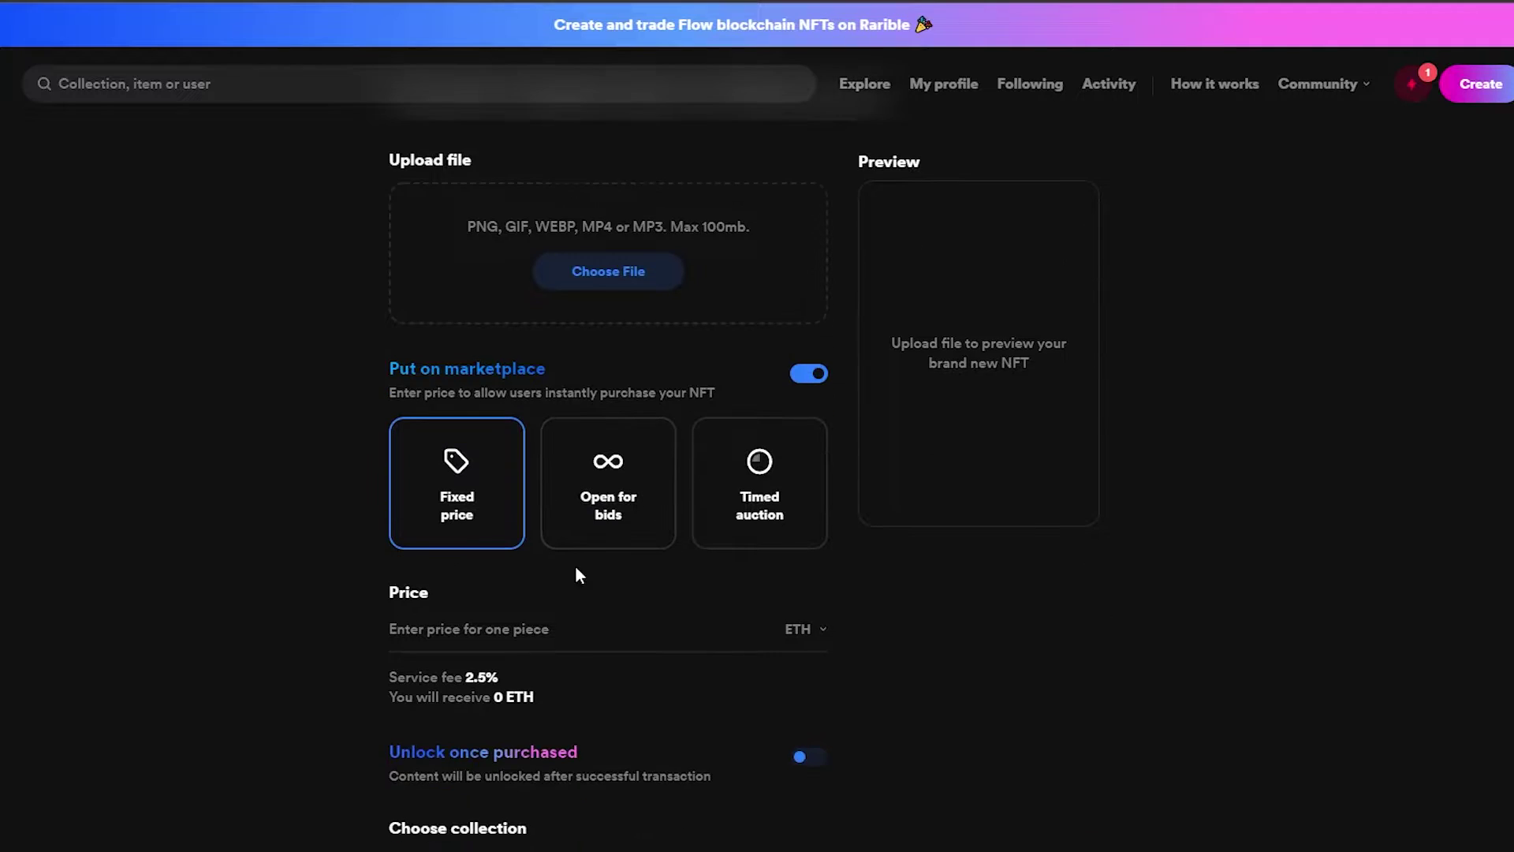
scroll(797, 531, down, 2)
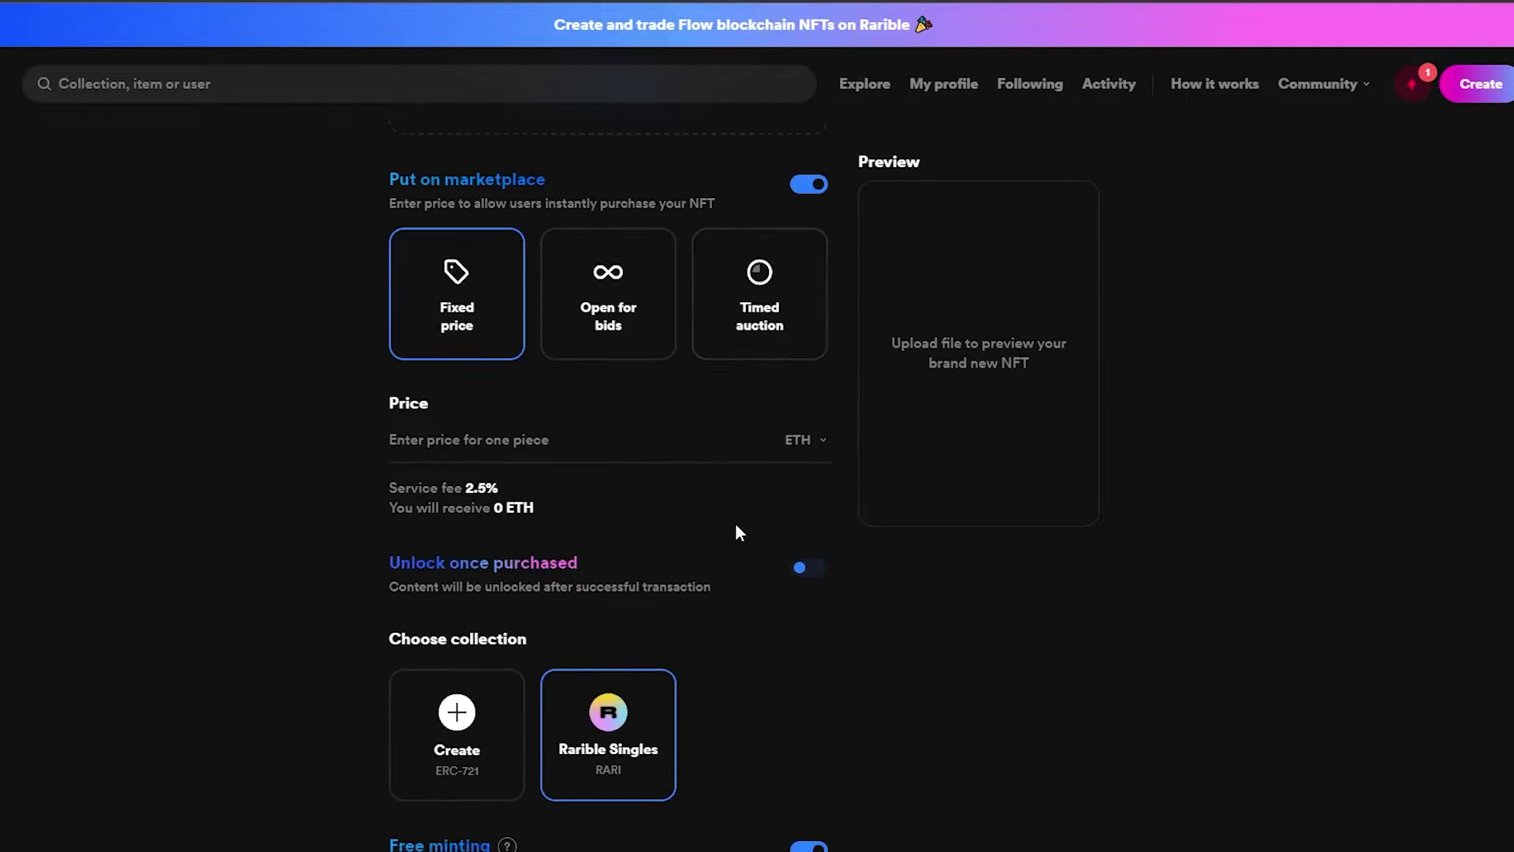
Examine the available price currencies and the form's collection, free minting, name, description and royalties settings
click(816, 441)
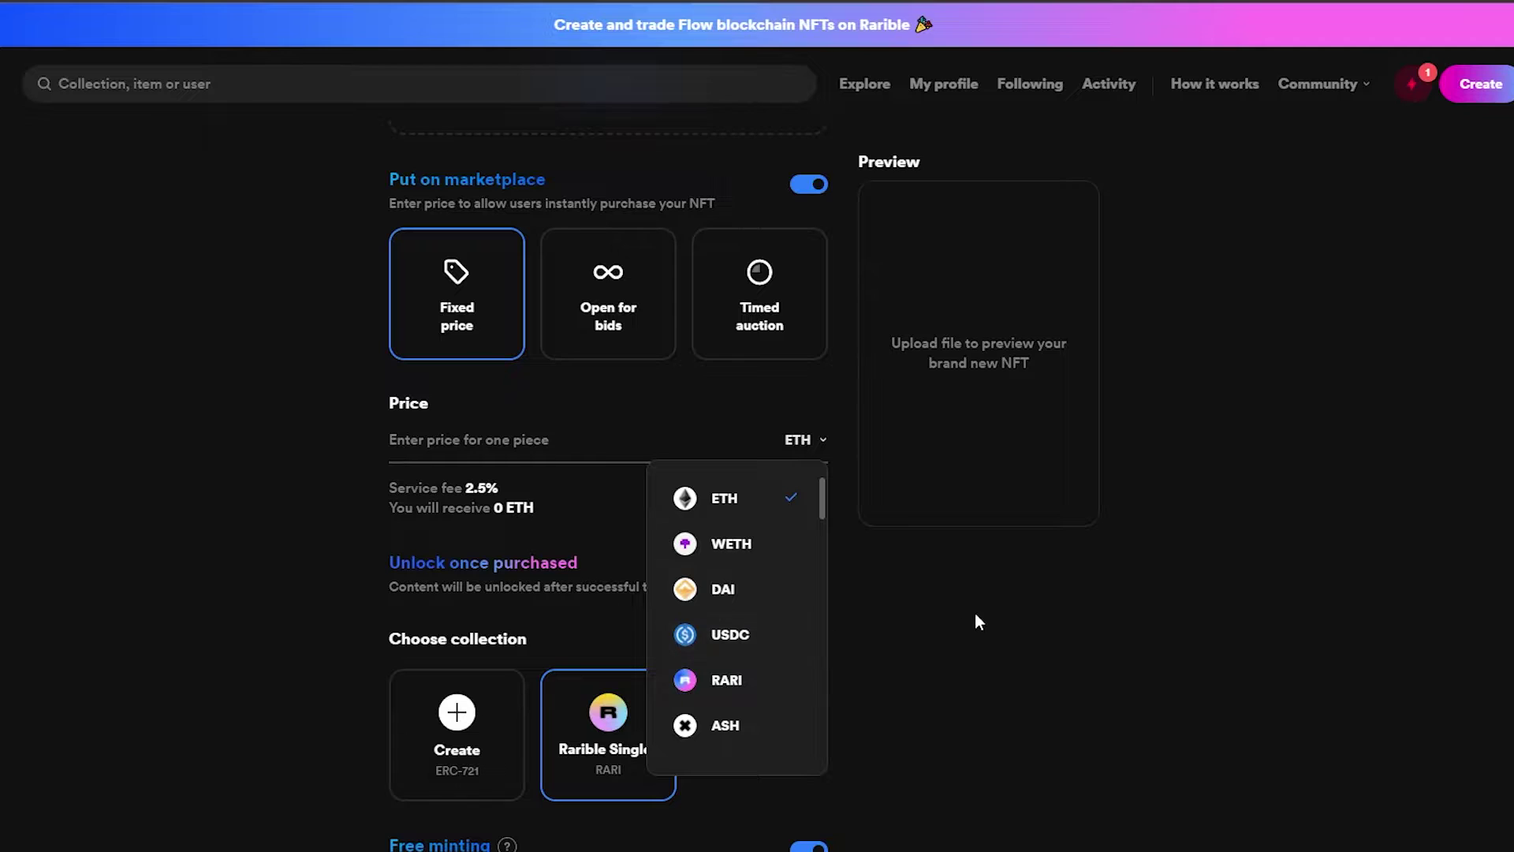
scroll(821, 627, up, 4)
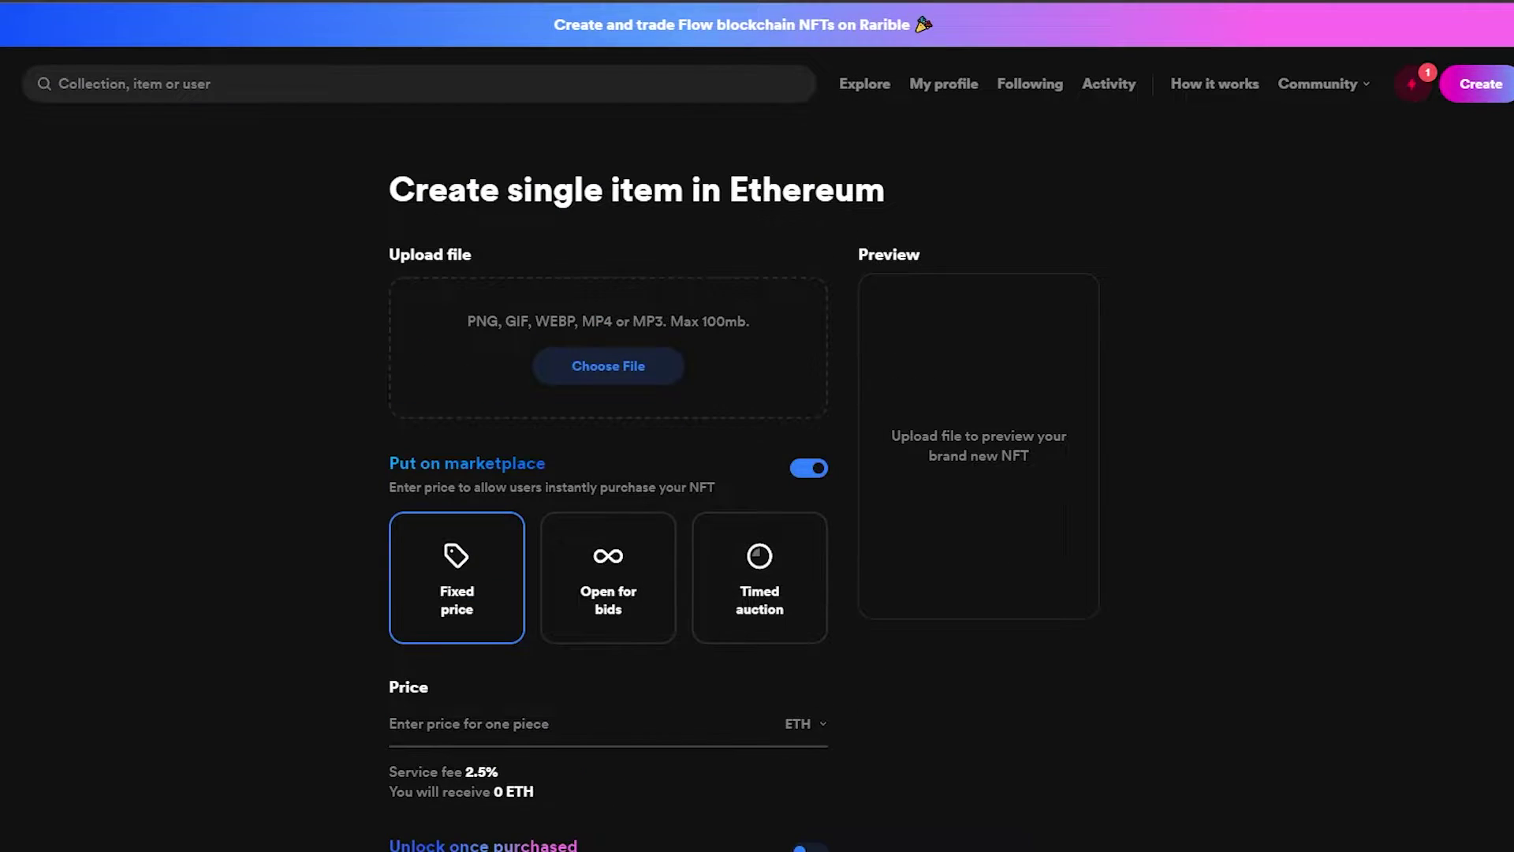
scroll(821, 627, down, 3)
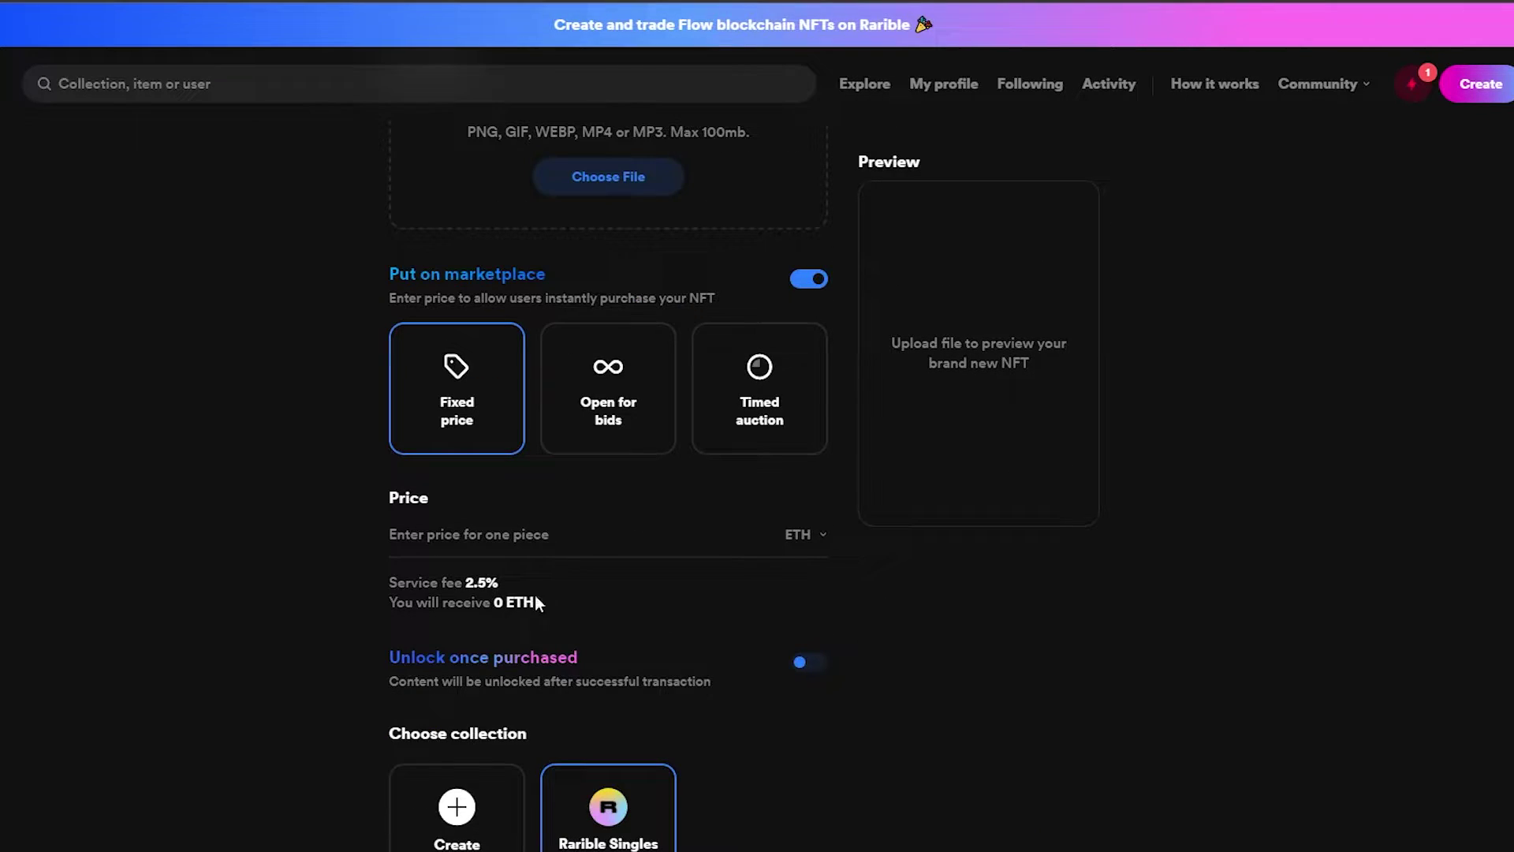
scroll(414, 669, down, 3)
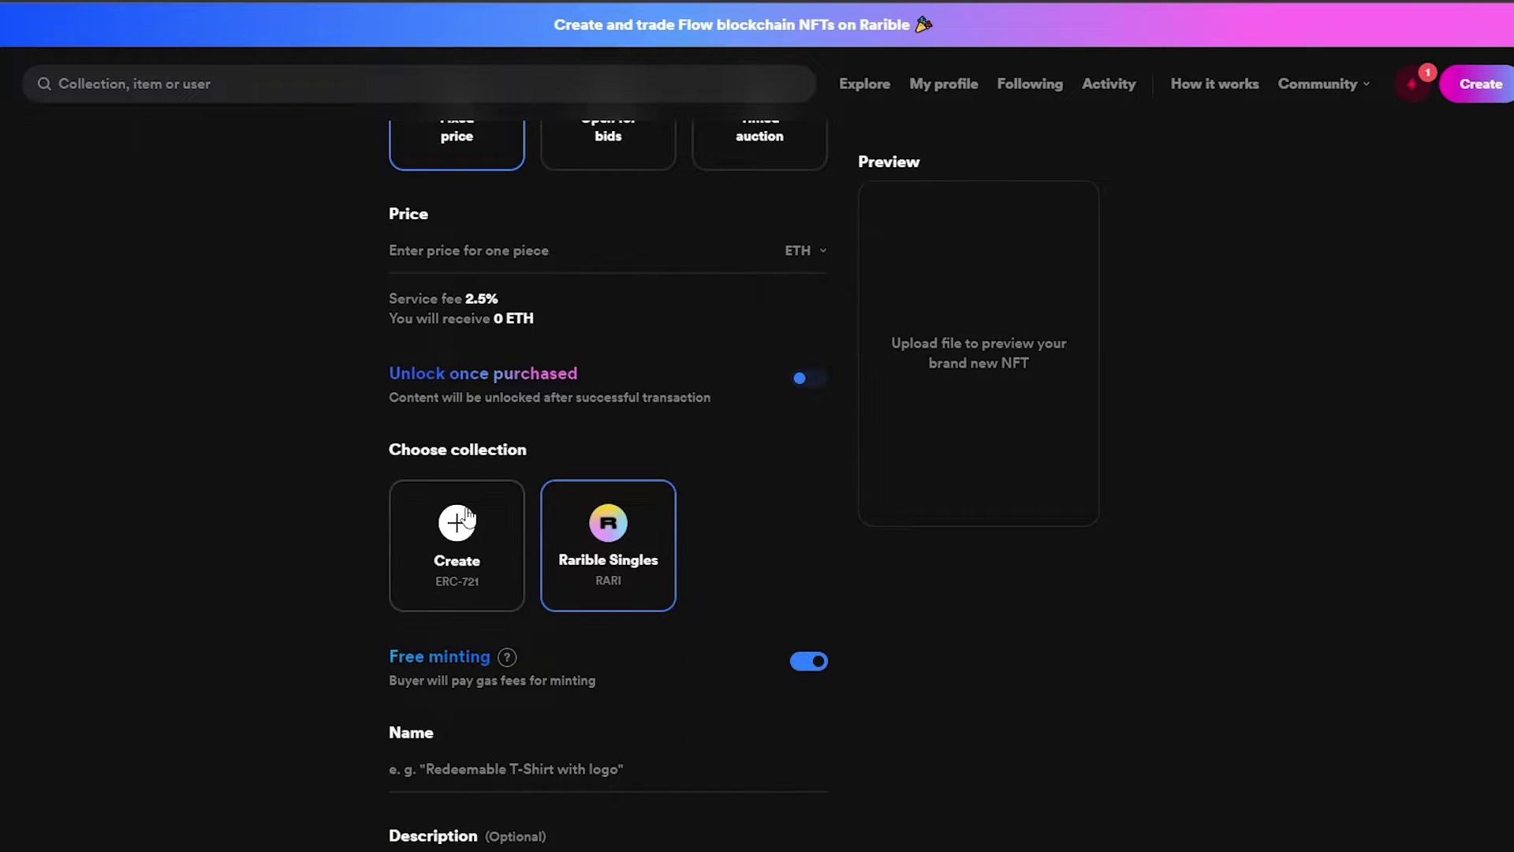
scroll(497, 603, down, 3)
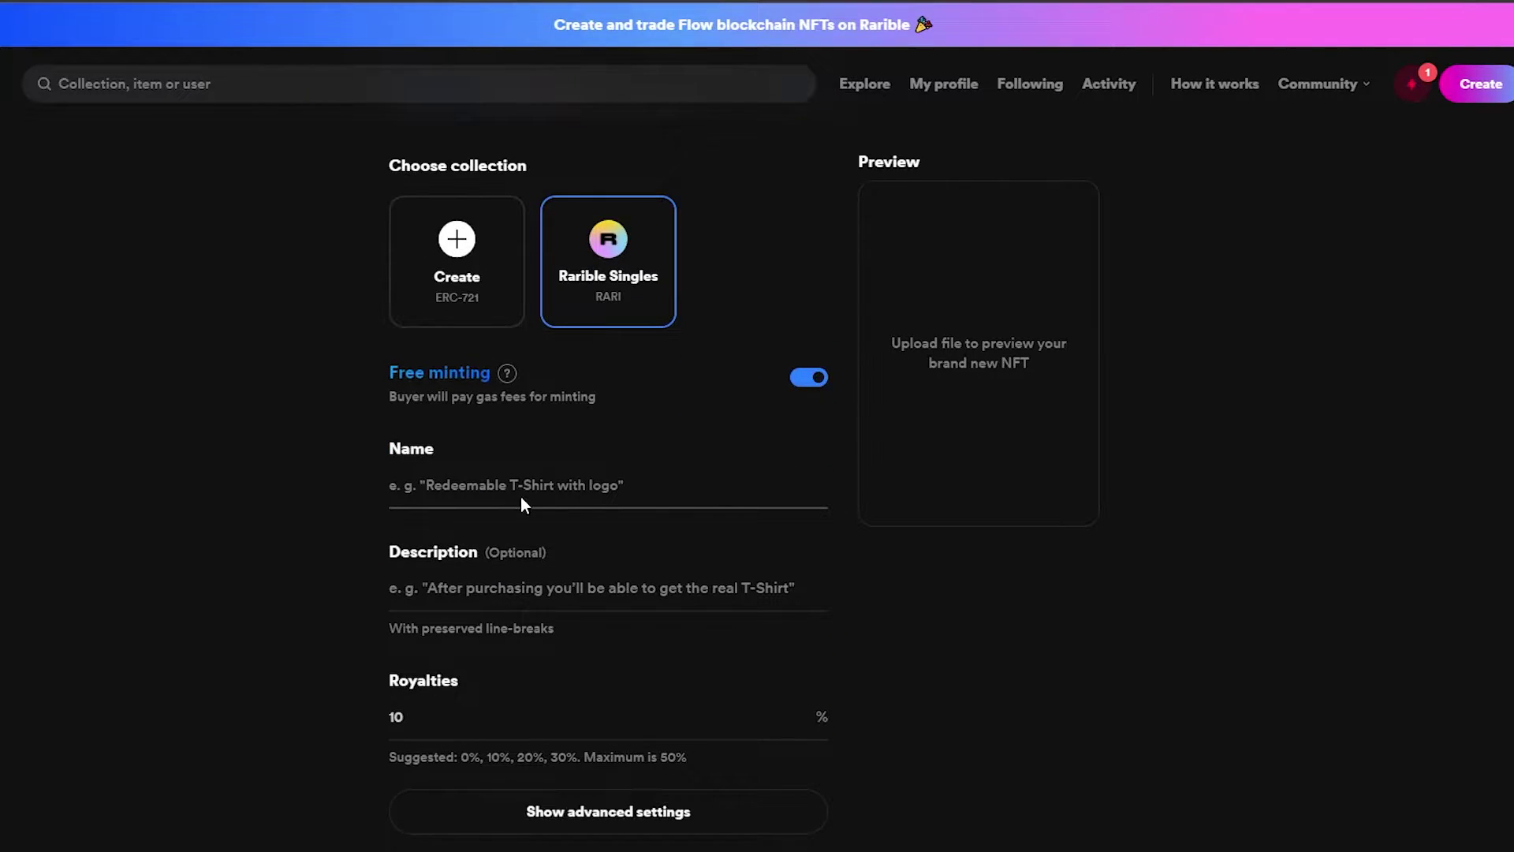
scroll(493, 447, down, 4)
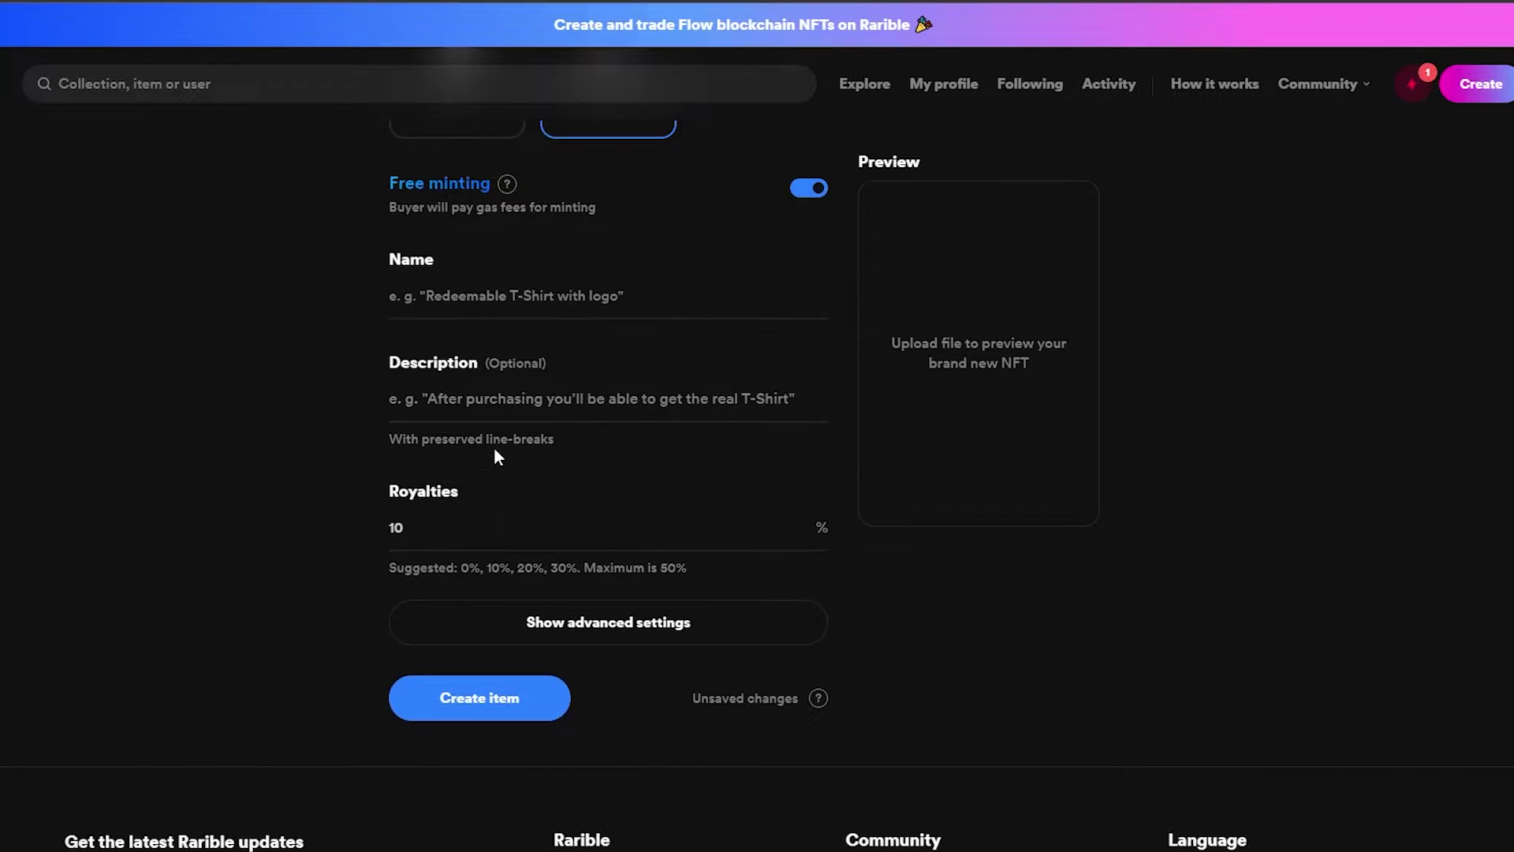
scroll(669, 623, up, 10)
scroll(676, 652, up, 3)
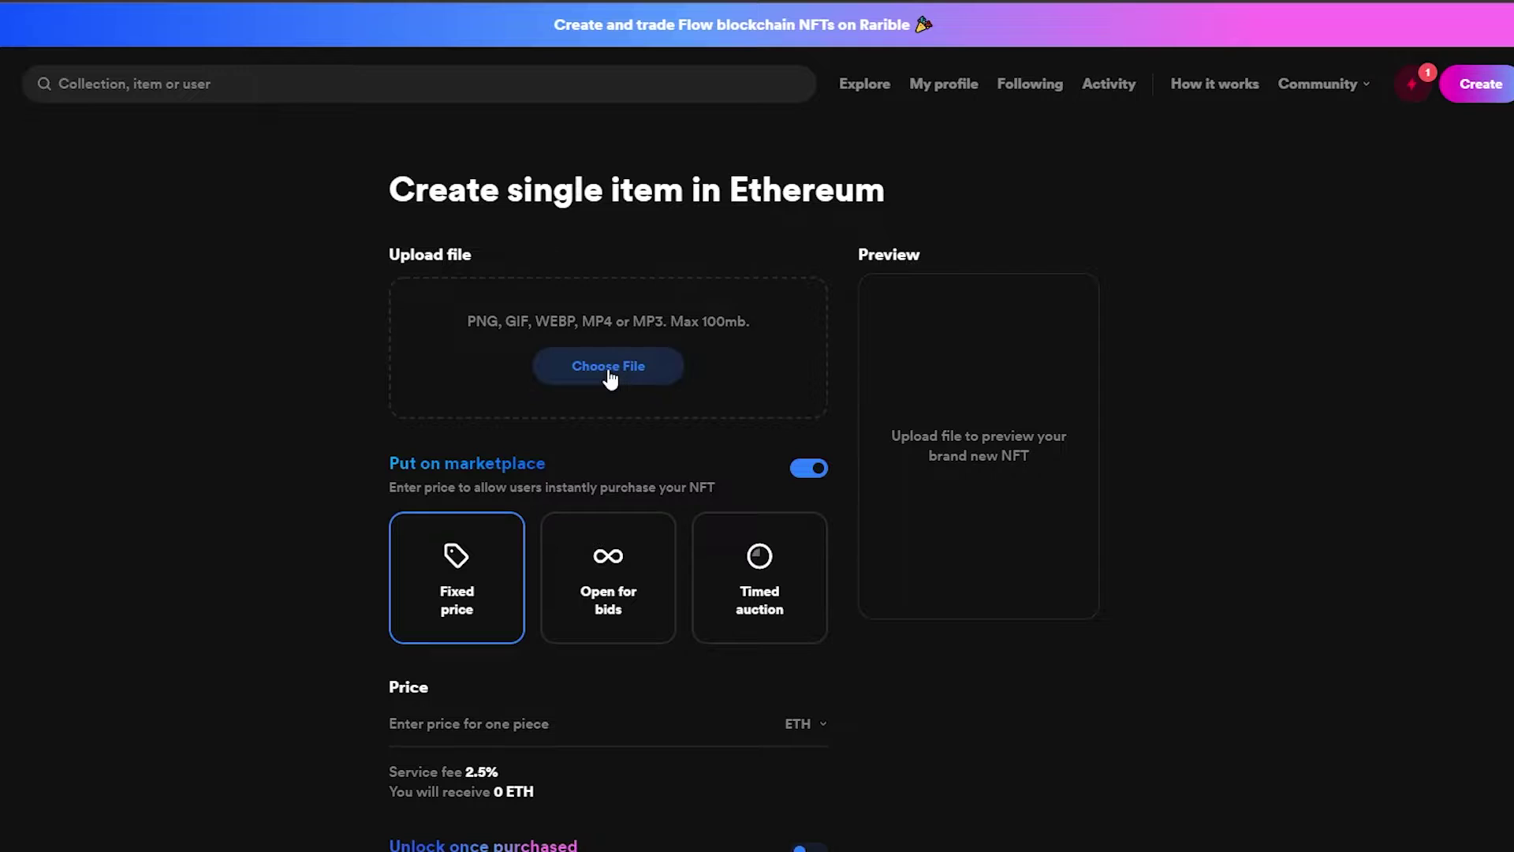
Upload the picture of the cat with pink glasses and set its fixed price to 0.001 ETH
click(608, 368)
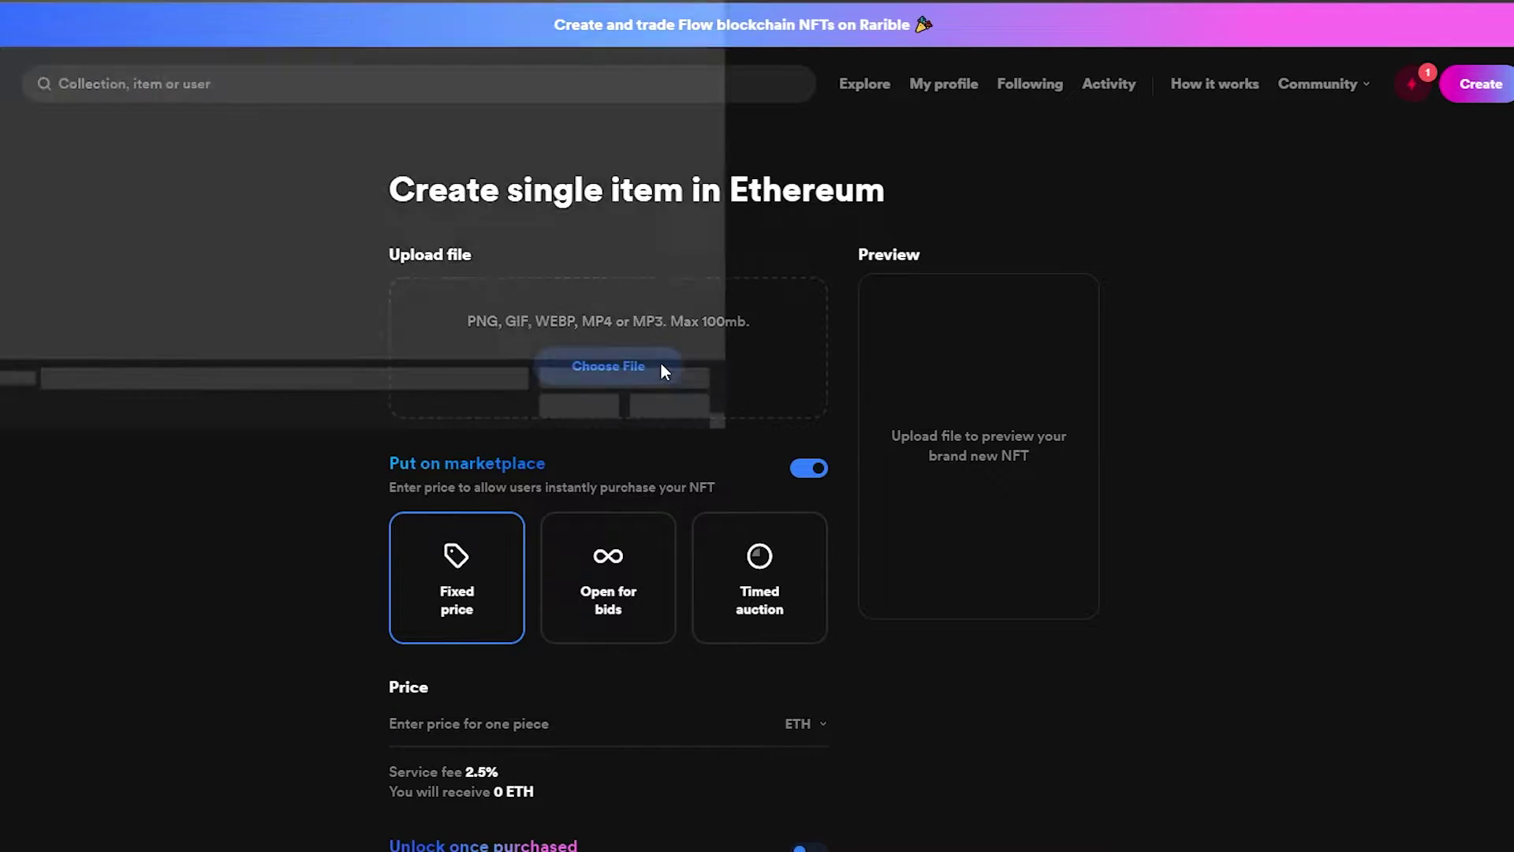
double_click(585, 104)
scroll(715, 492, down, 3)
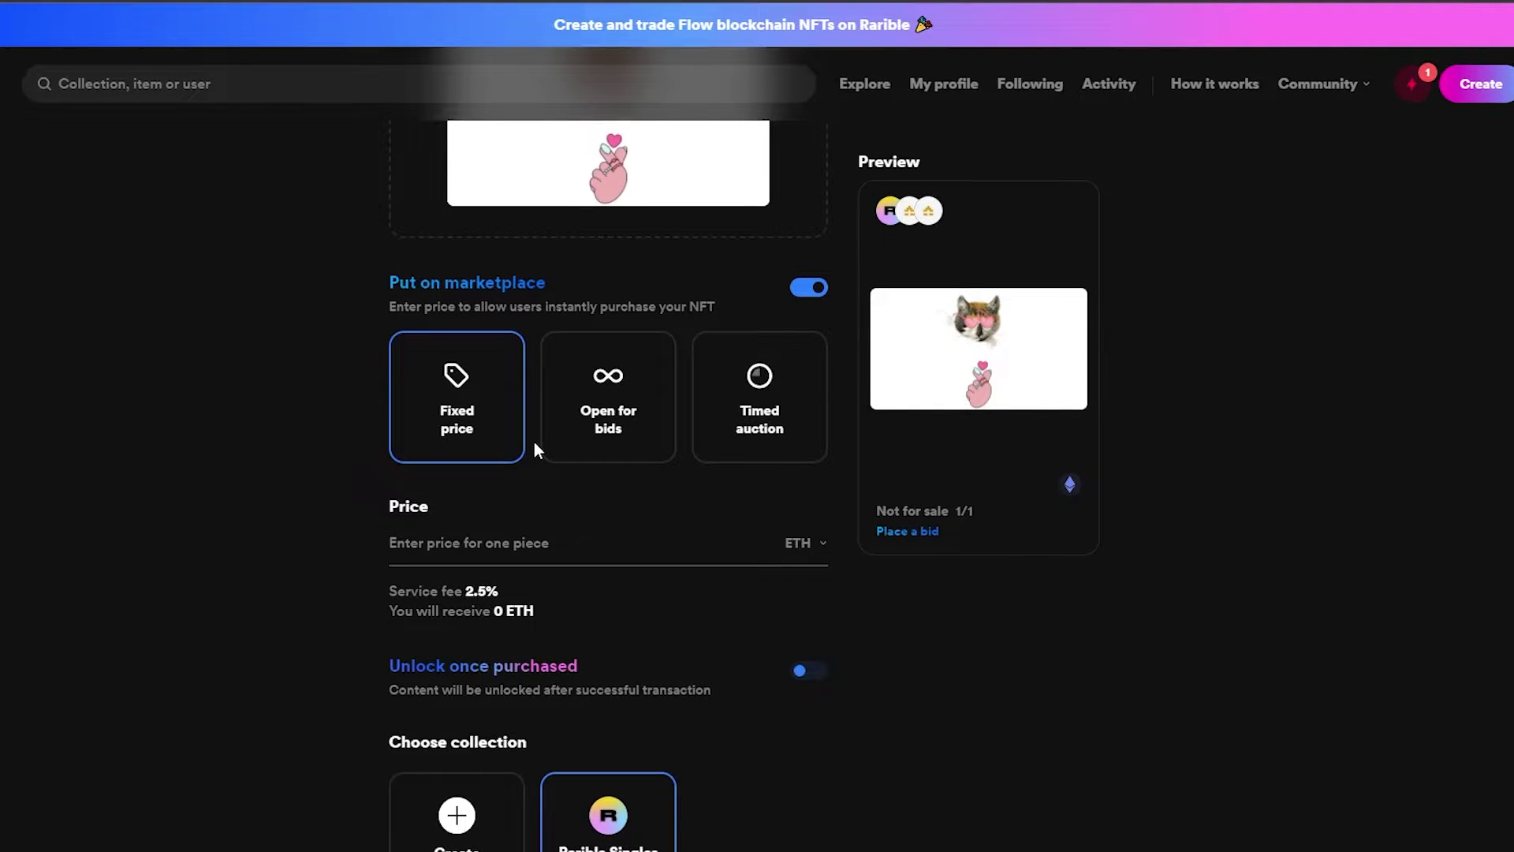
text(0.001)
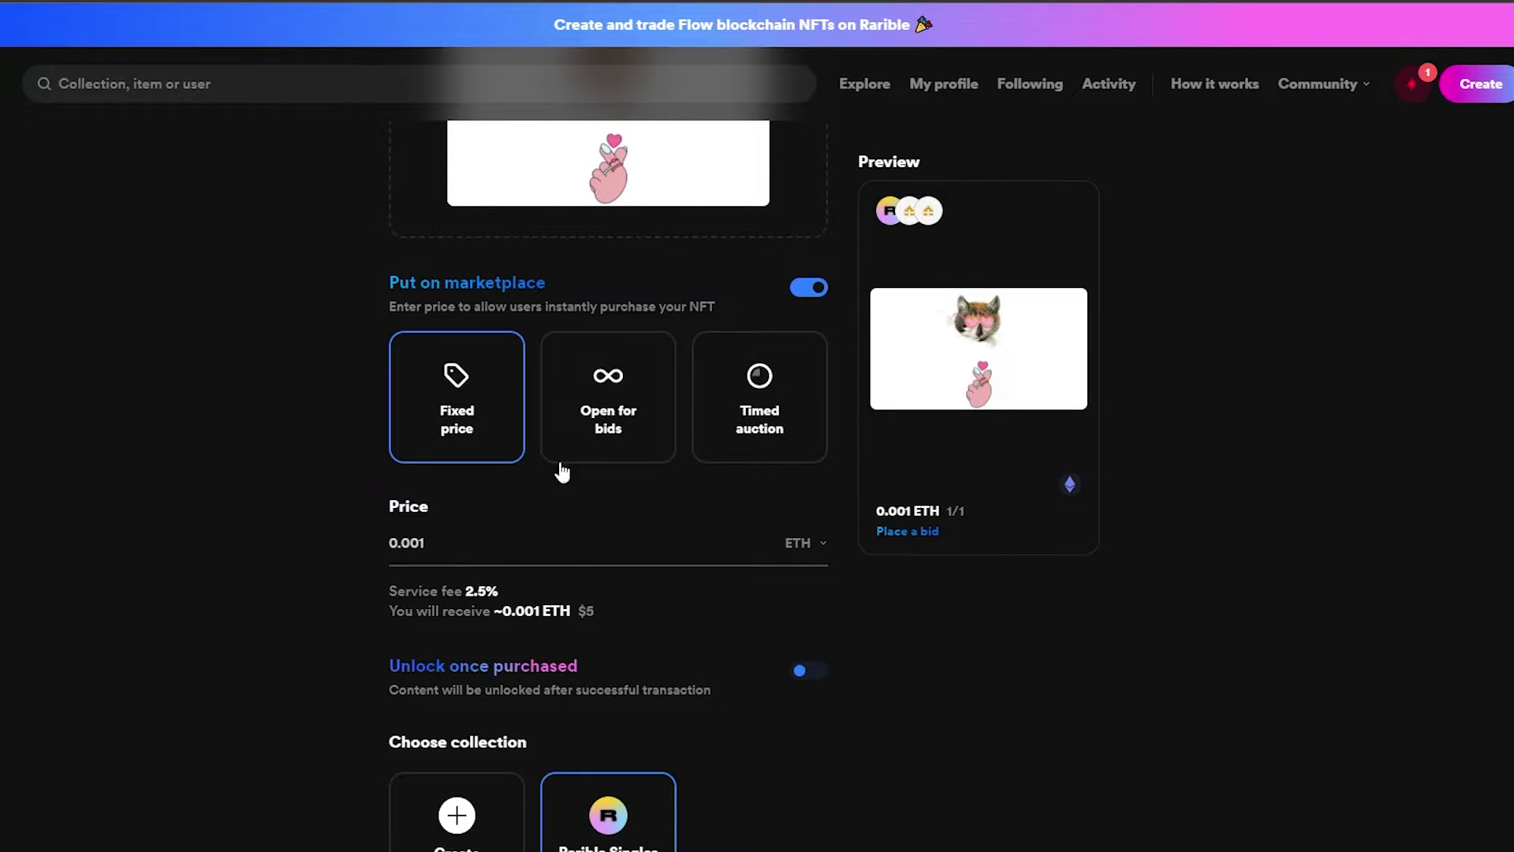
Review the remaining listing settings and name the item "cat"
scroll(1025, 682, down, 1)
scroll(656, 550, down, 2)
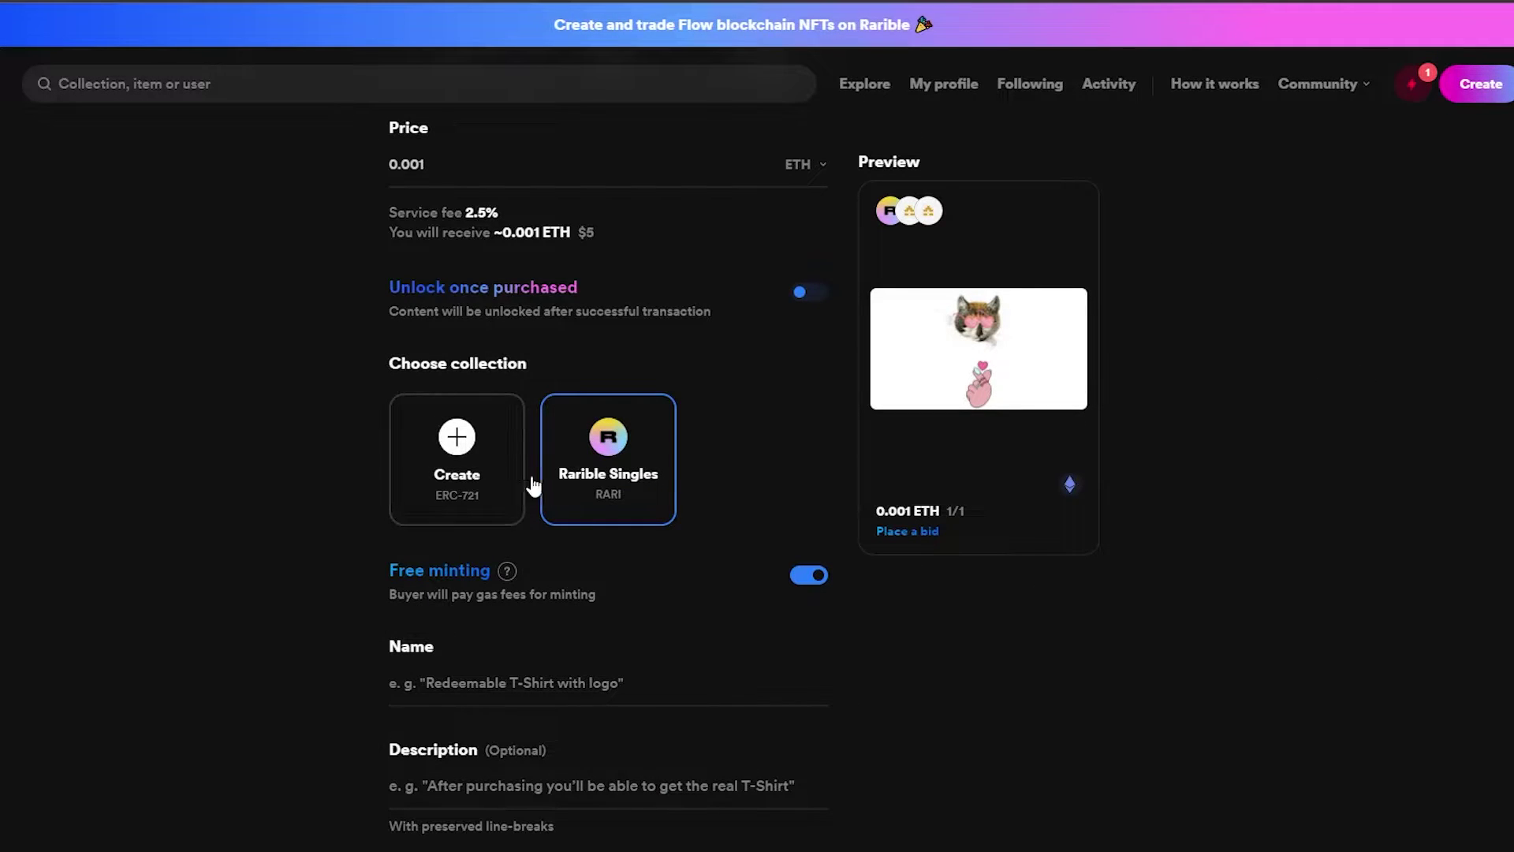
scroll(840, 371, down, 2)
scroll(666, 352, down, 1)
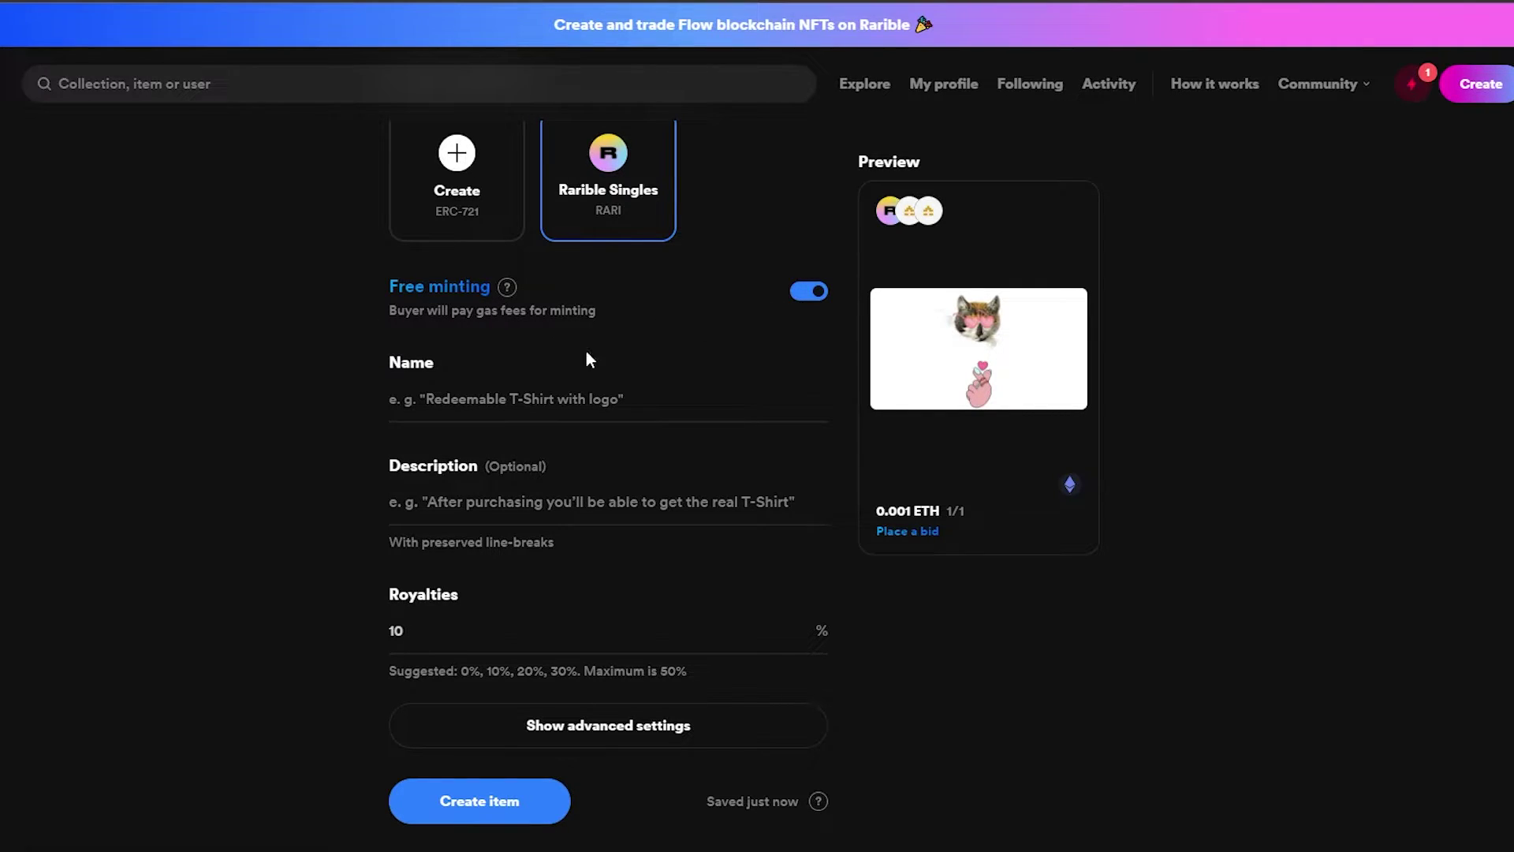
scroll(466, 375, up, 8)
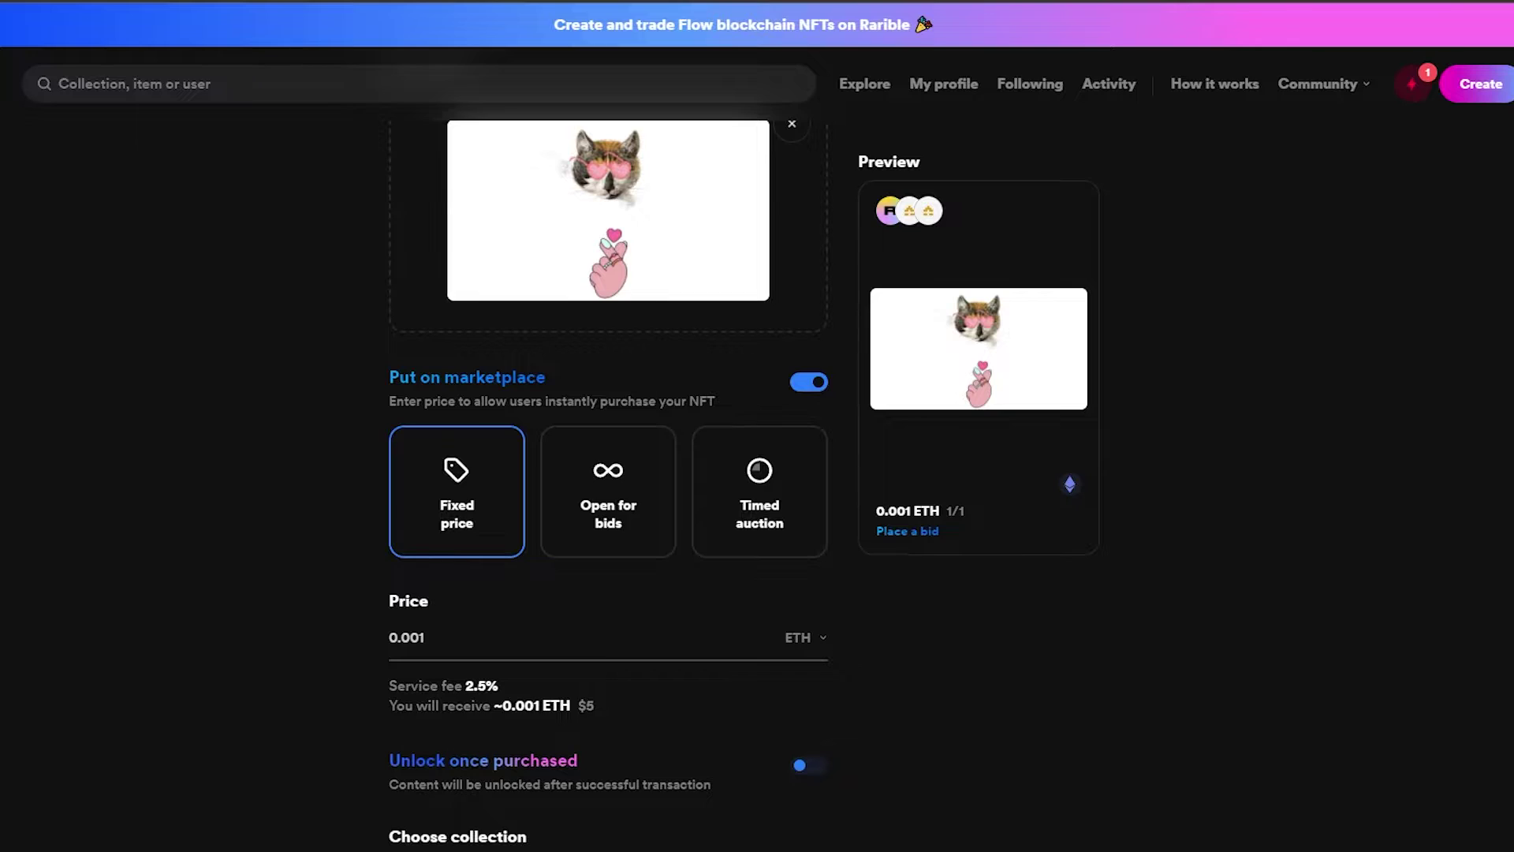
scroll(505, 638, down, 10)
scroll(504, 653, up, 2)
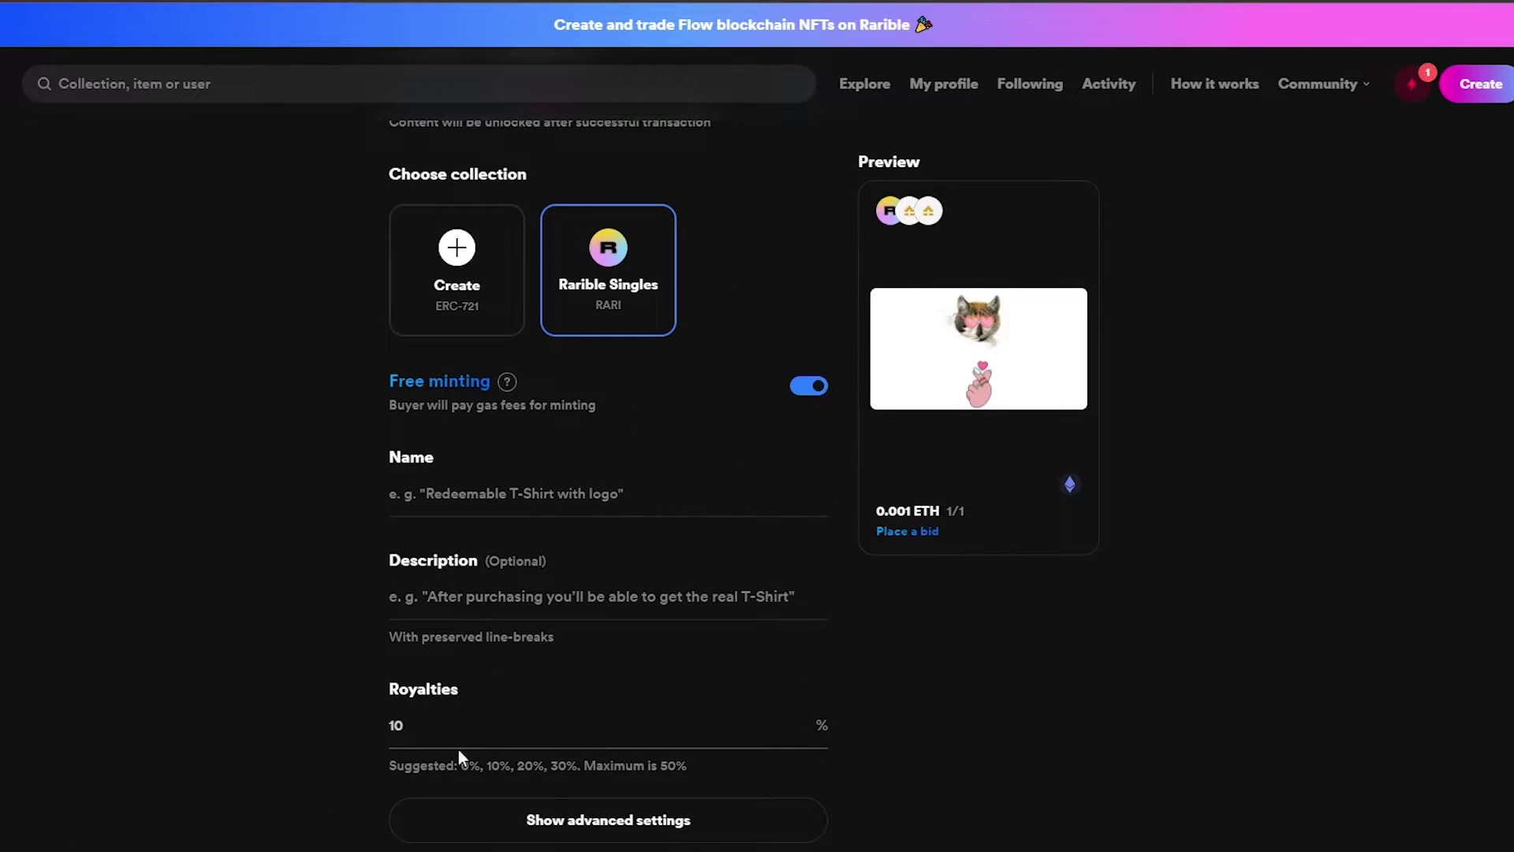
scroll(489, 733, up, 8)
scroll(595, 661, down, 6)
scroll(642, 667, down, 5)
scroll(645, 670, up, 4)
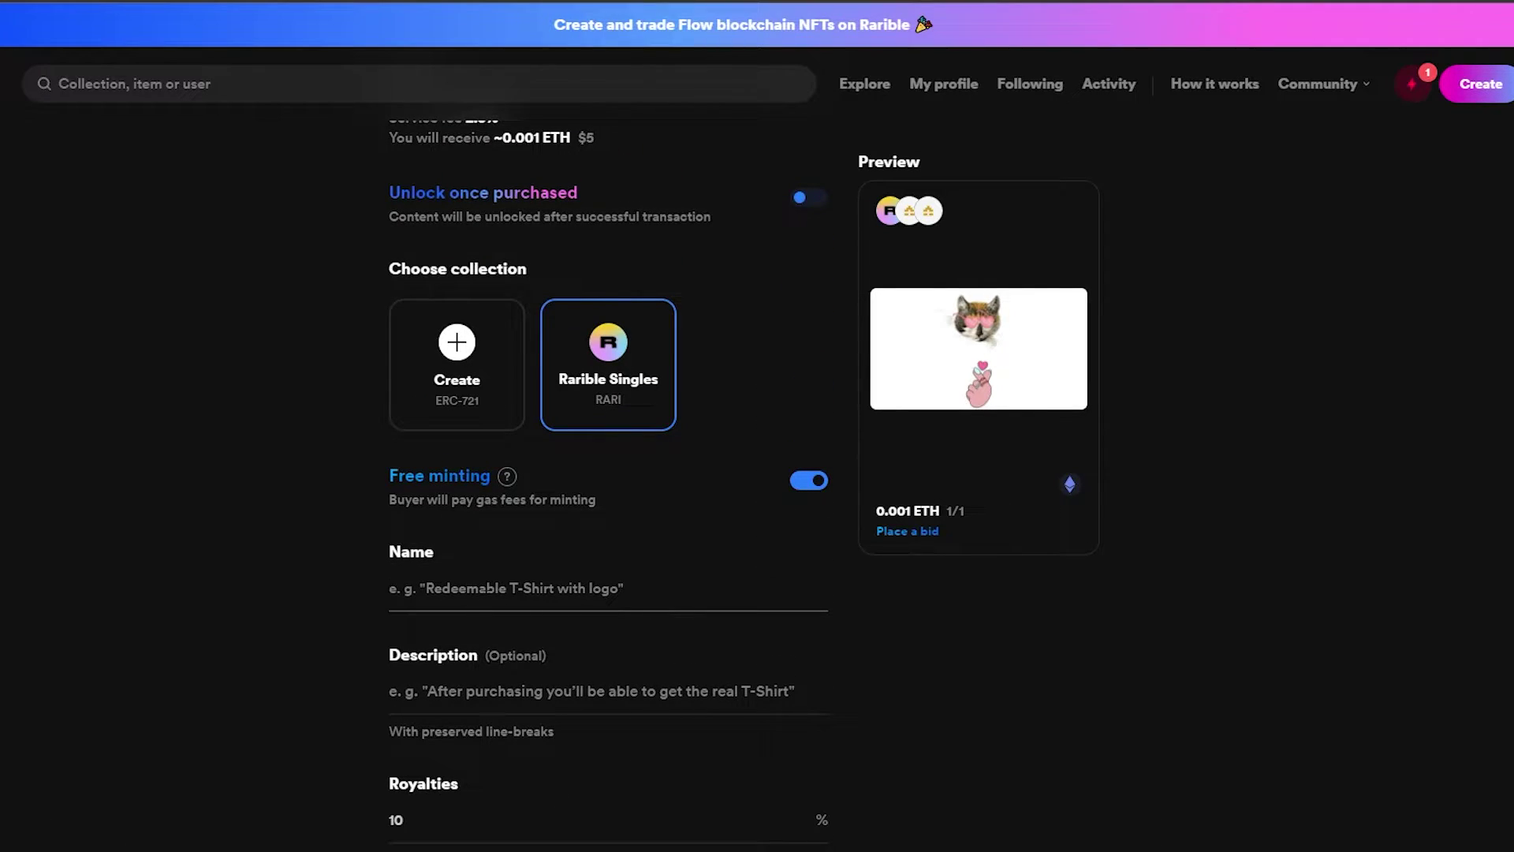
text(cat)
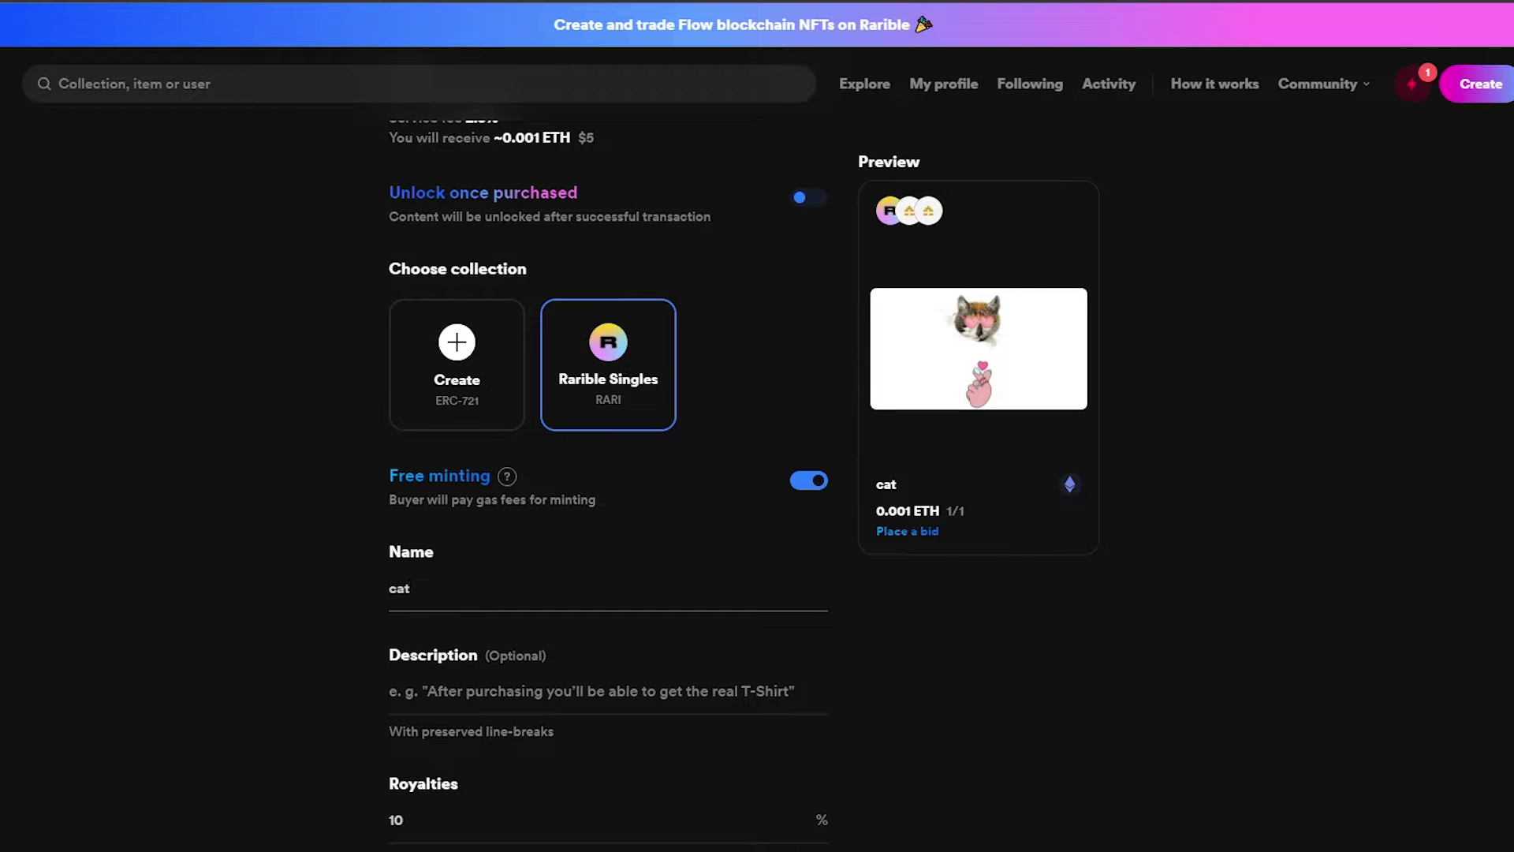
Complete the item name as "cat heart eyes" and enter the description "it's a cat with heart eyes"
text( heart eyes)
click(538, 691)
text(t with heart eyes)
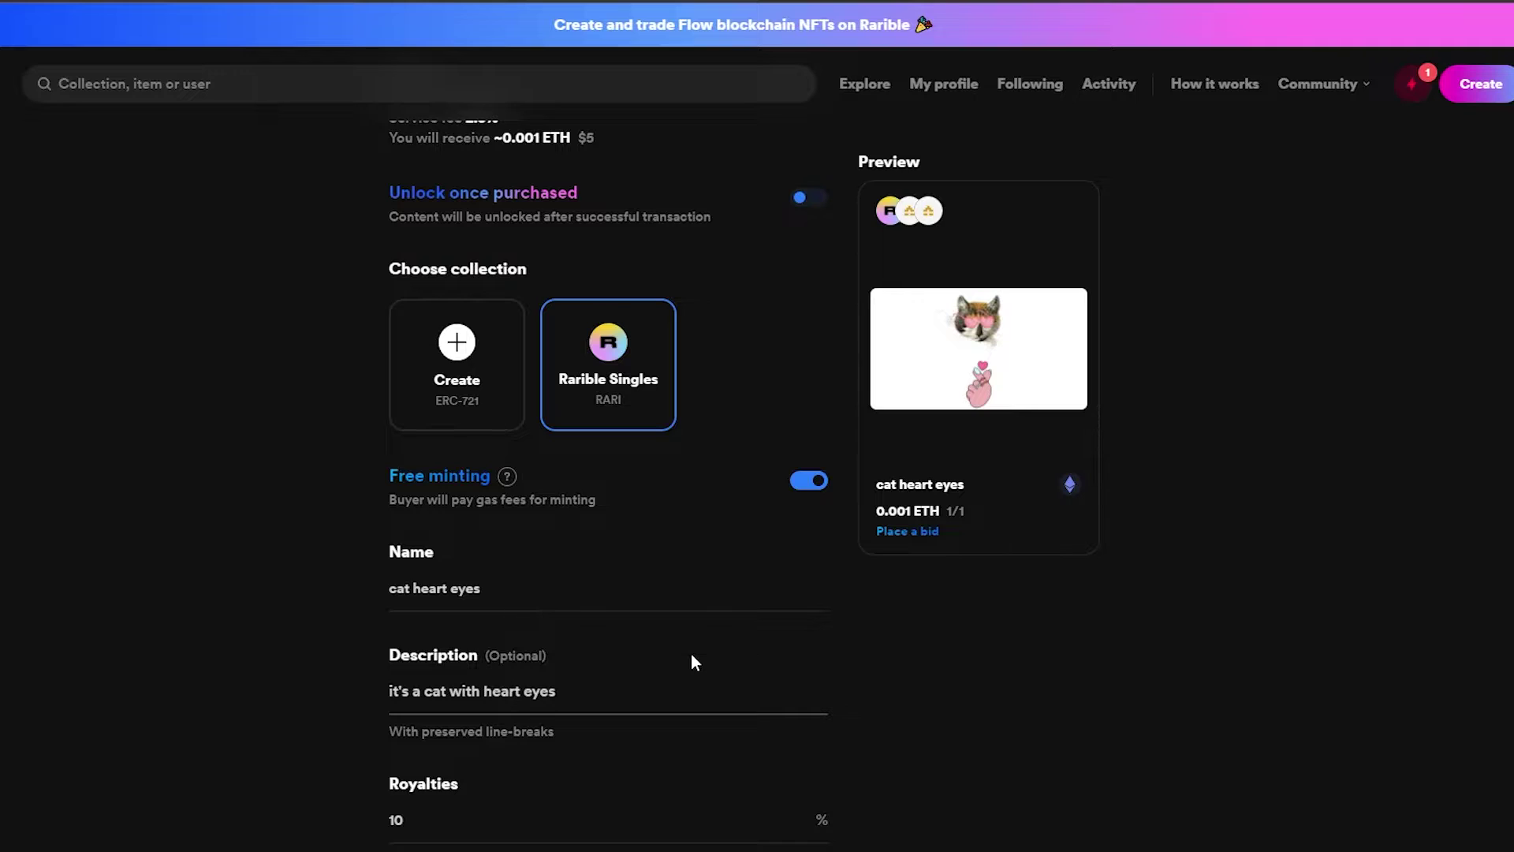
Review the completed collection, minting, name, description and royalties settings, and create the item
scroll(694, 661, down, 5)
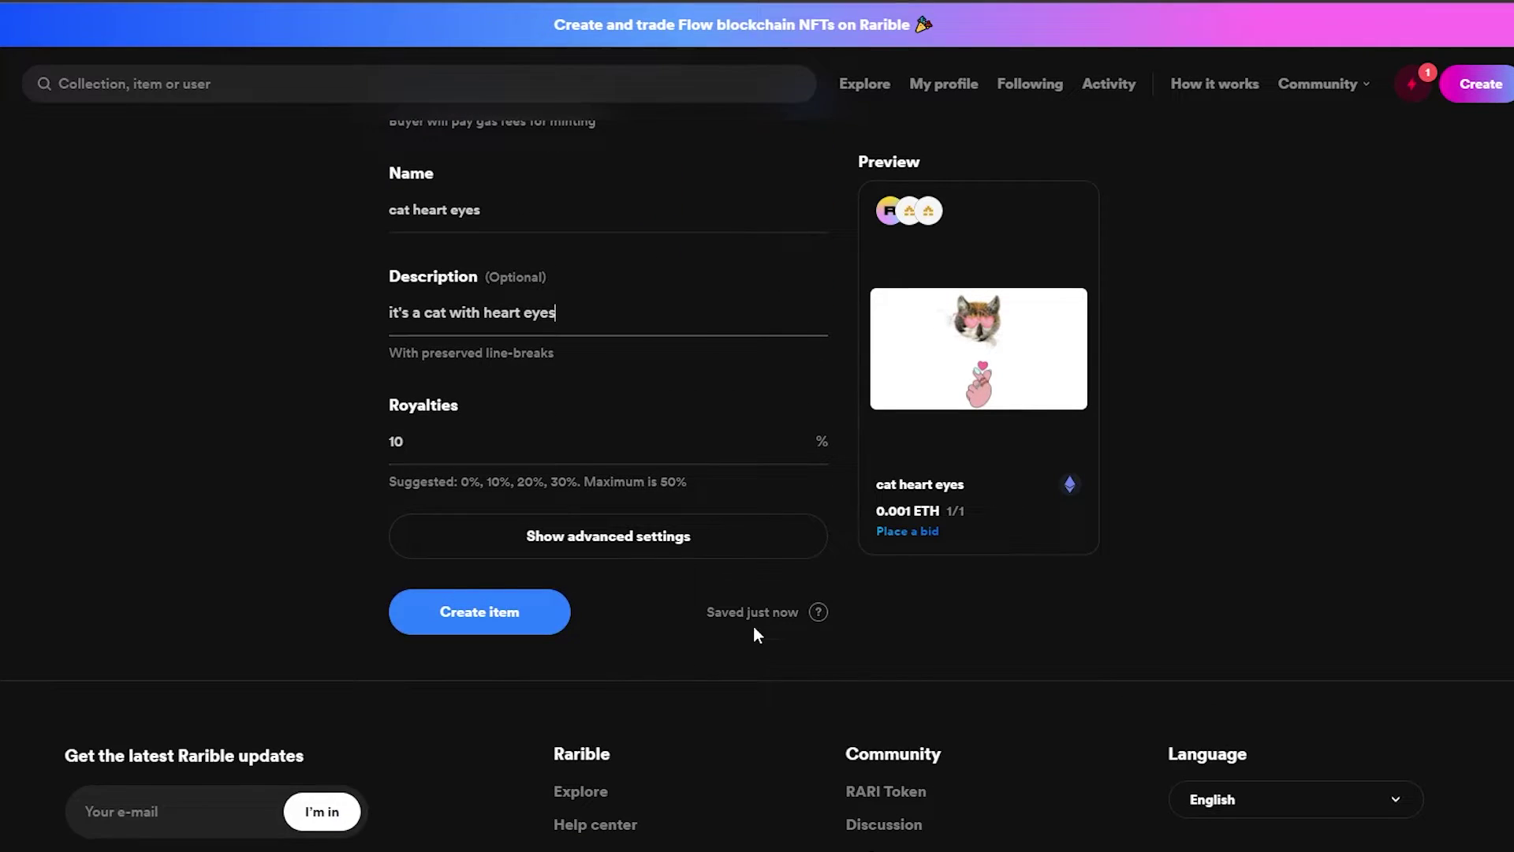
scroll(758, 639, up, 4)
scroll(703, 659, down, 2)
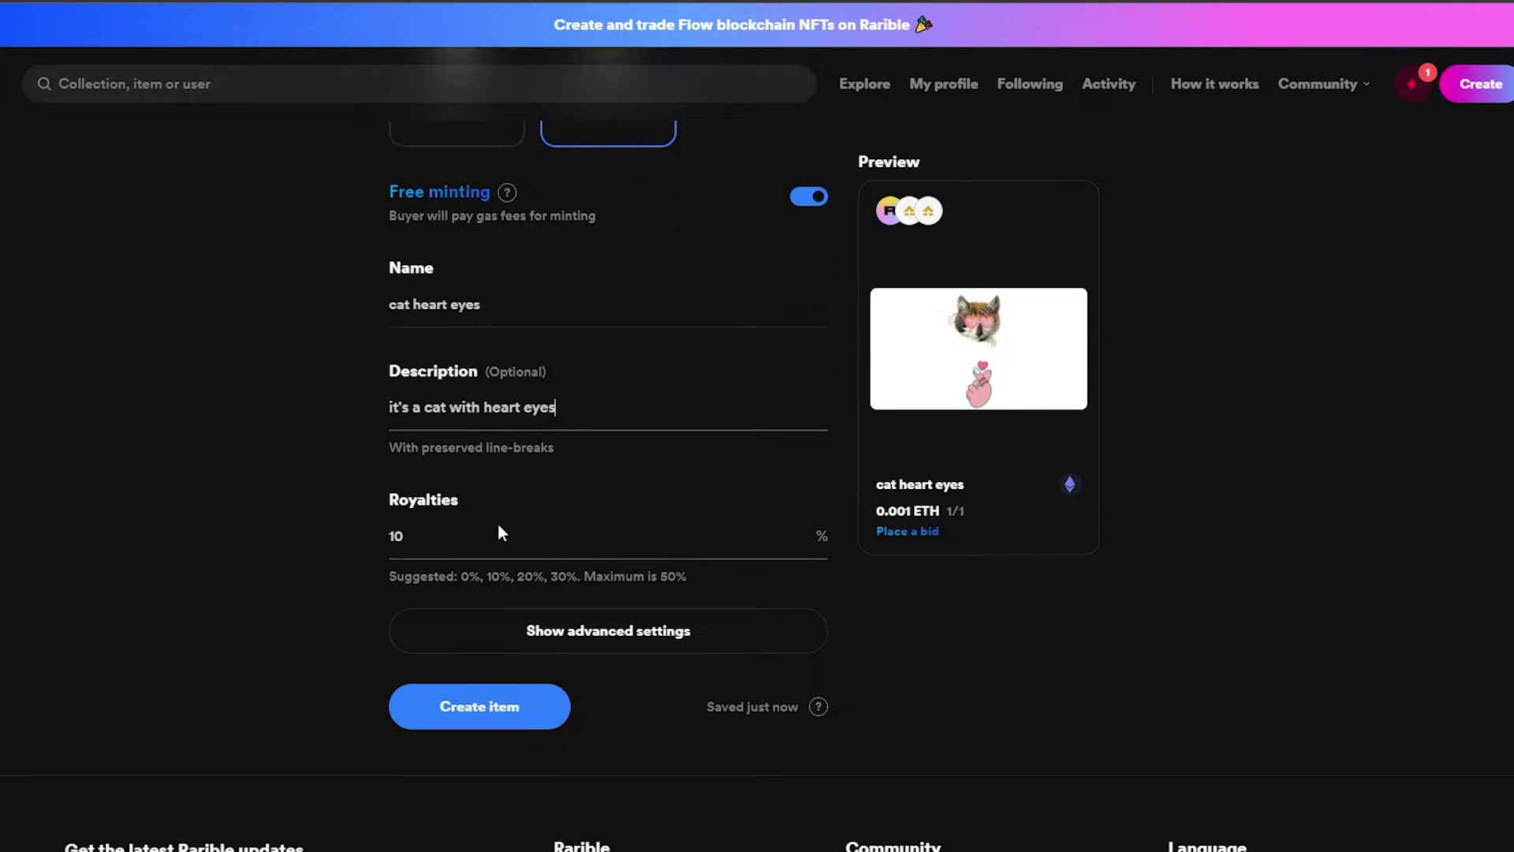
scroll(720, 686, up, 13)
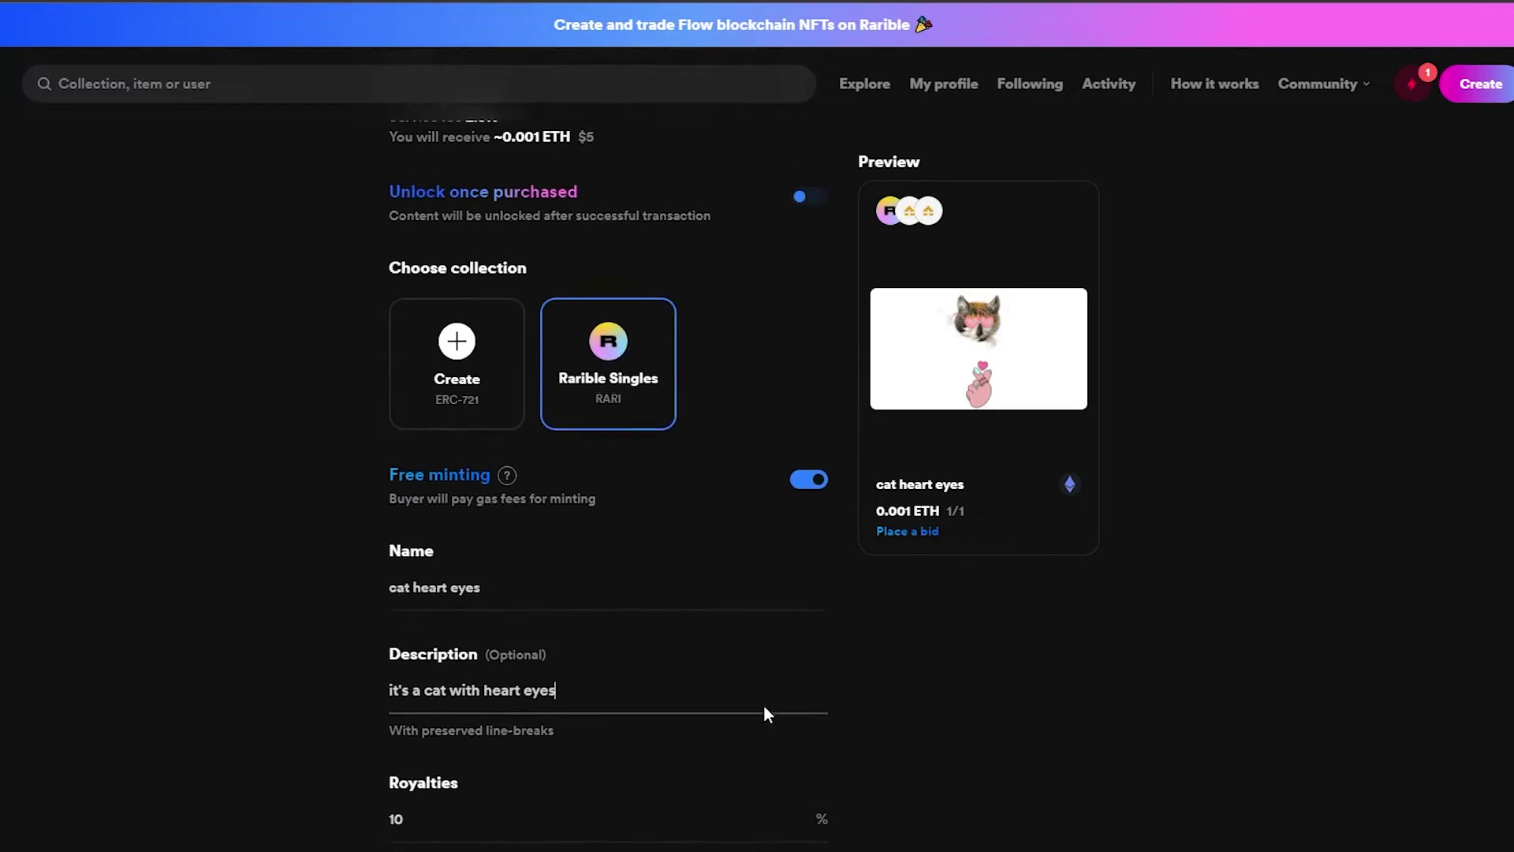
scroll(683, 655, down, 9)
scroll(683, 654, up, 2)
scroll(675, 679, down, 9)
scroll(500, 436, up, 2)
scroll(511, 669, up, 1)
click(513, 675)
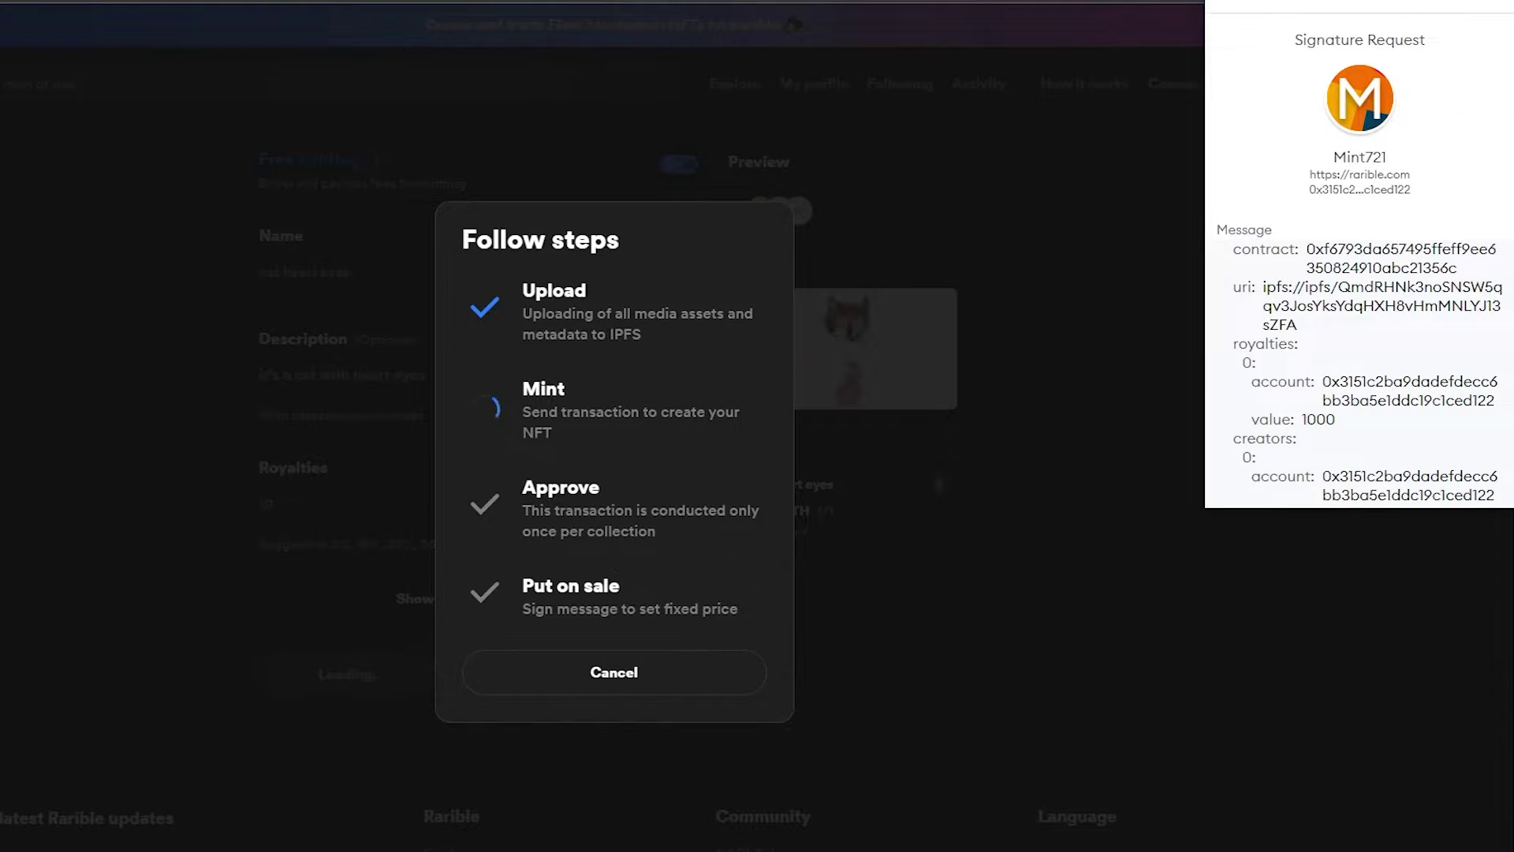
Sign the wallet requests for minting the NFT and putting it on sale, and open the created NFT's page
scroll(1374, 235, down, 3)
click(1418, 473)
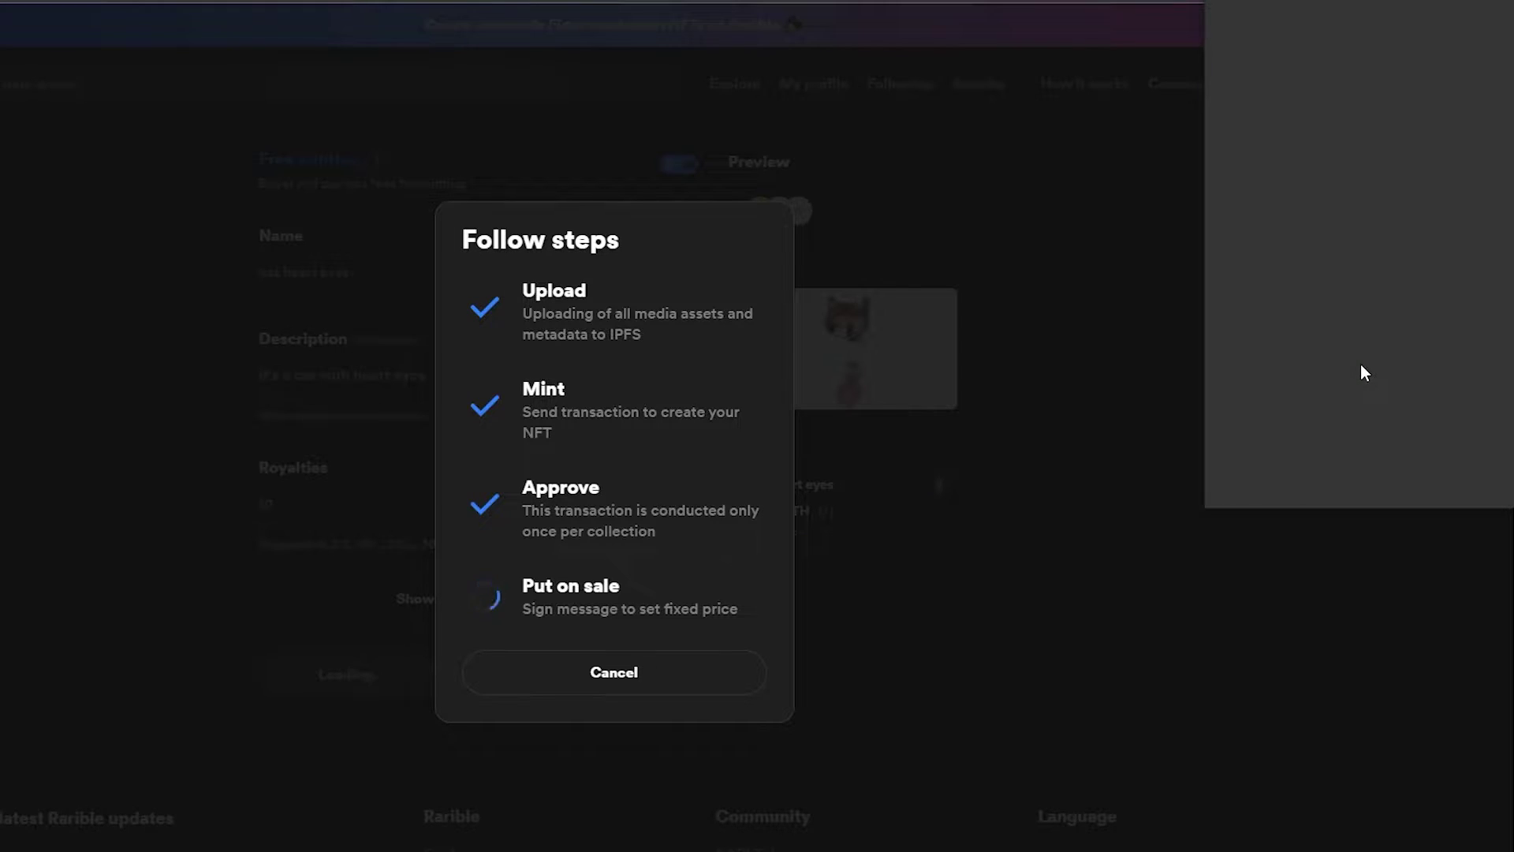
scroll(1362, 365, down, 15)
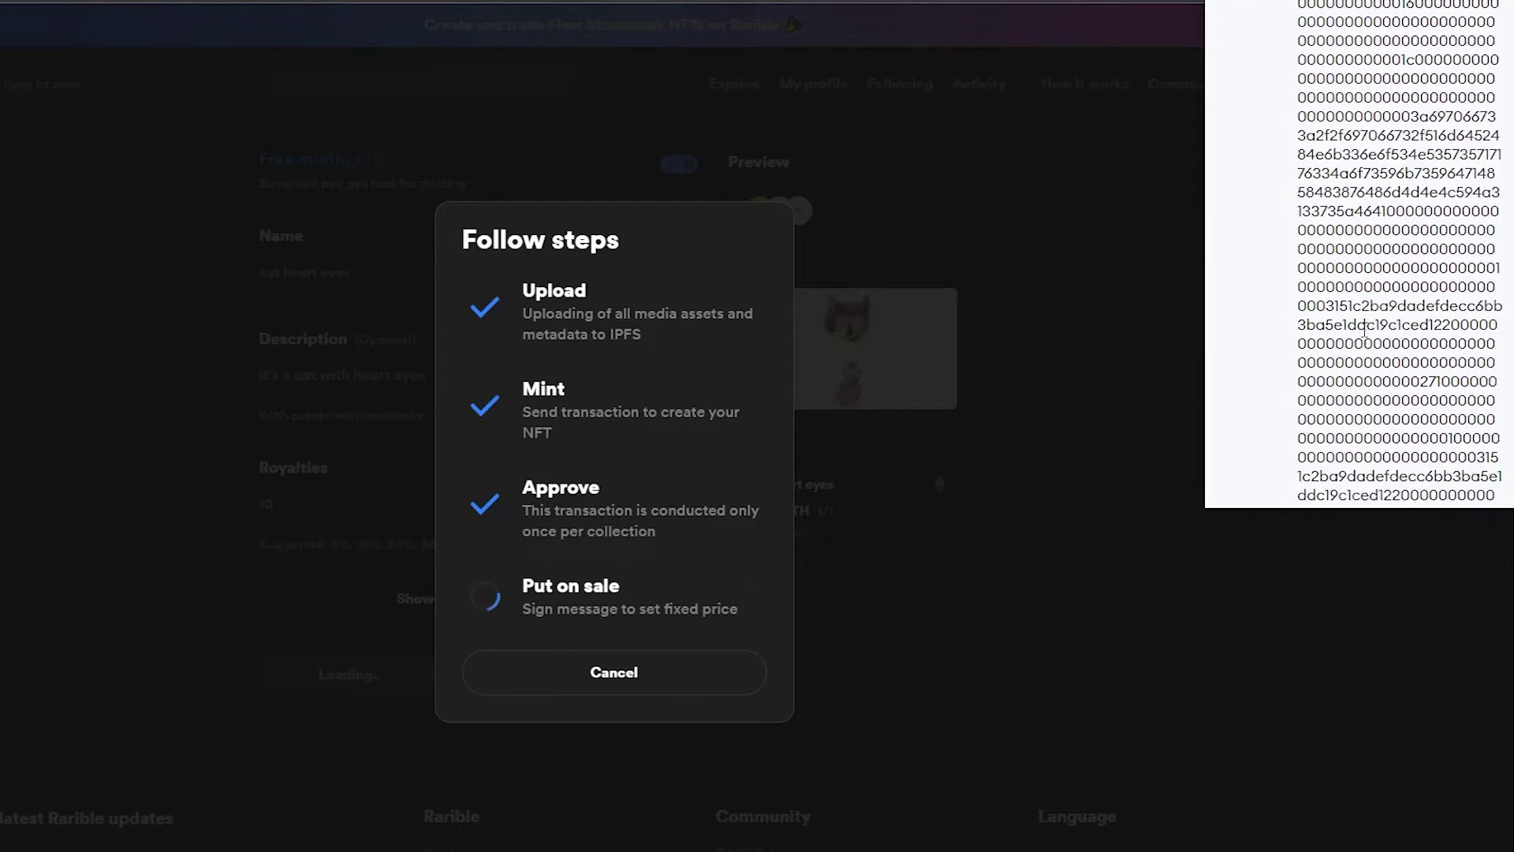
click(1437, 459)
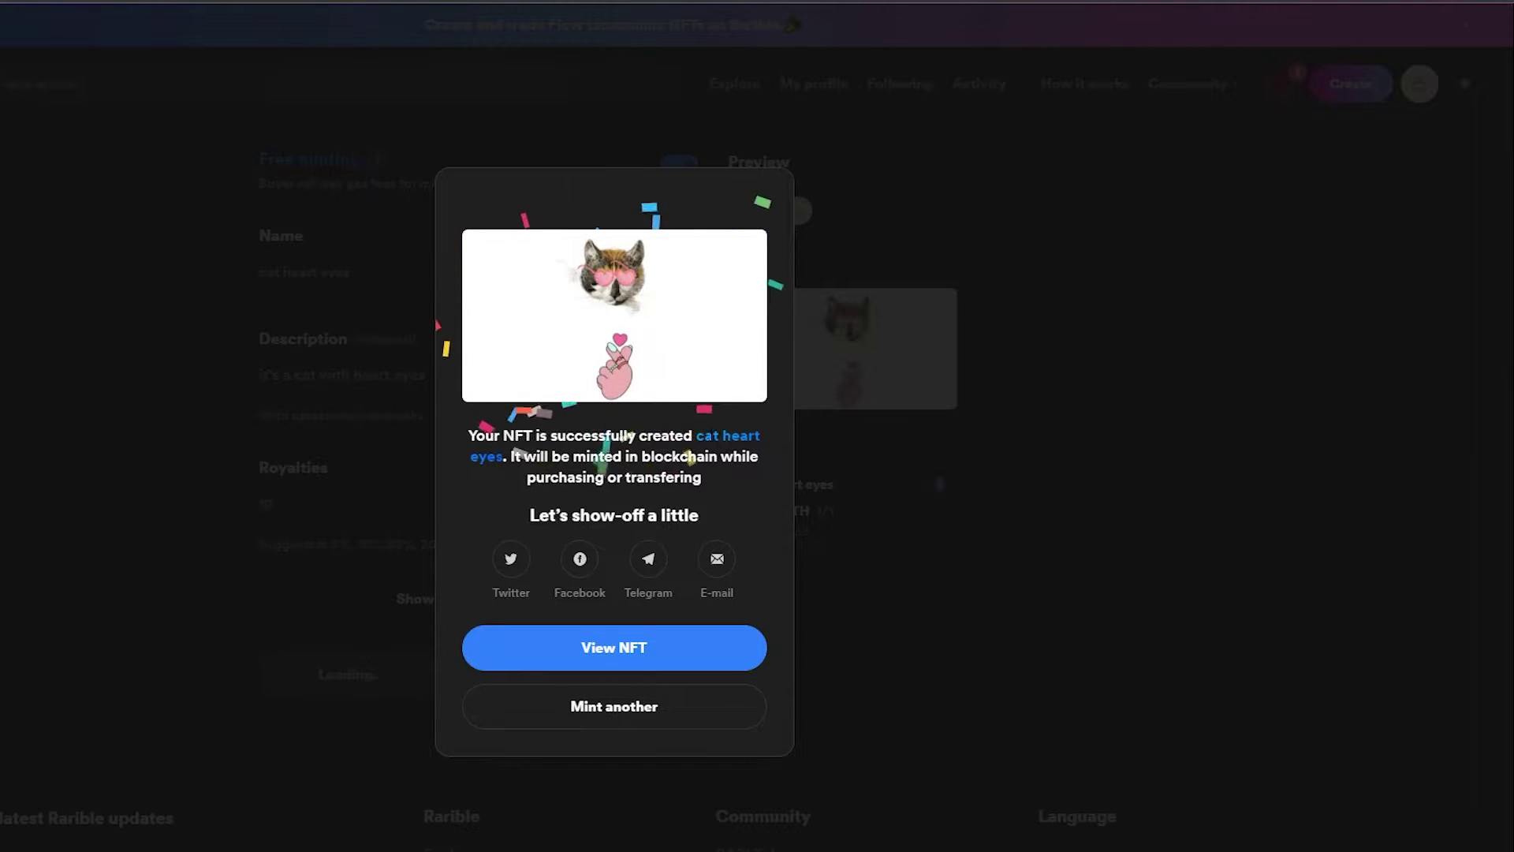
click(619, 665)
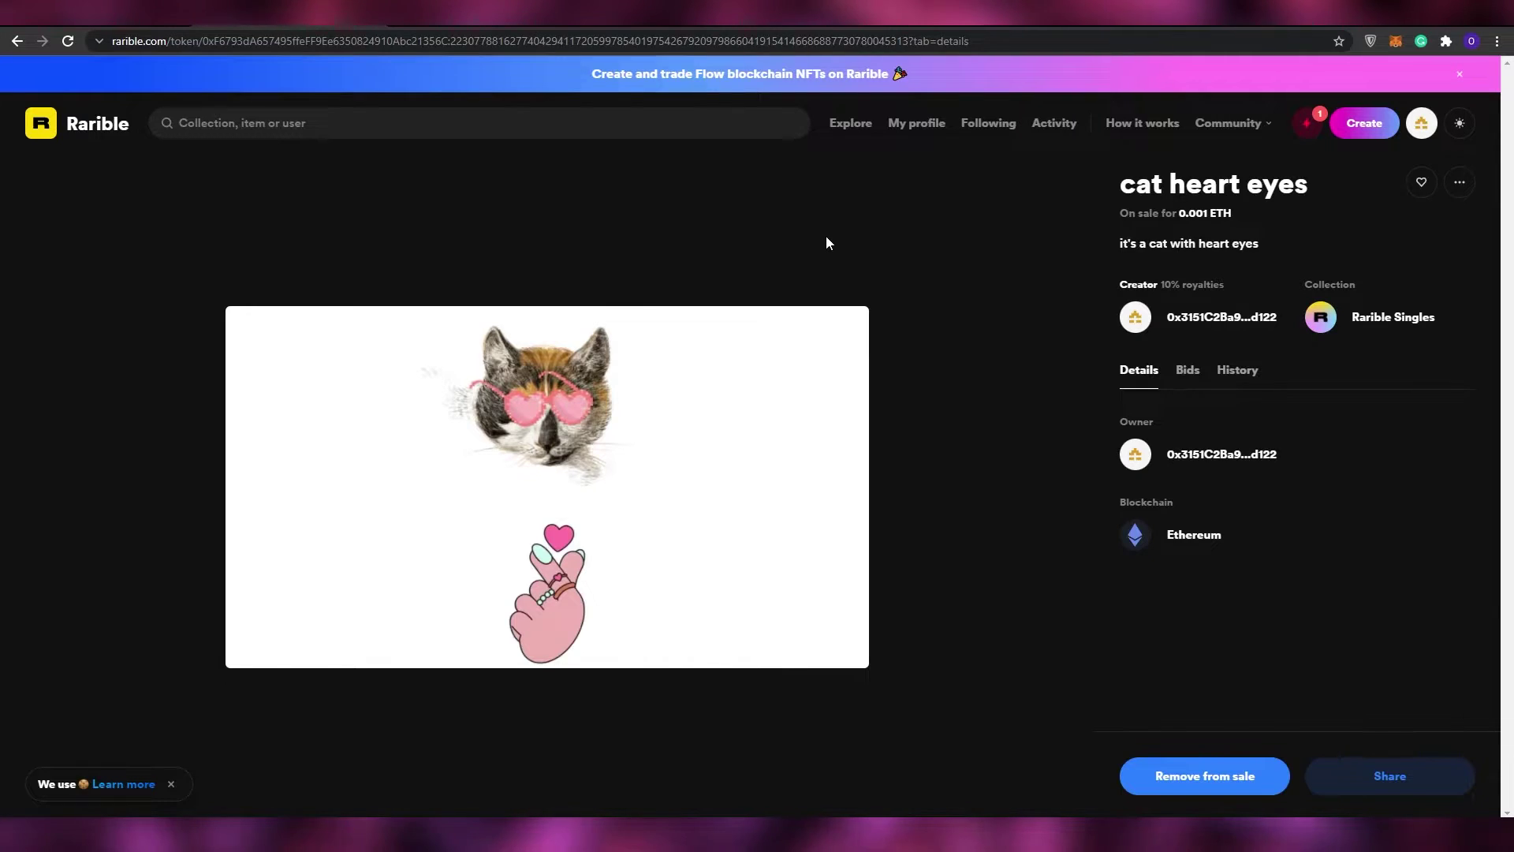
Return to the Rarible home page and look through its featured drops, top collections and hot bids
key(alt+Left)
click(98, 123)
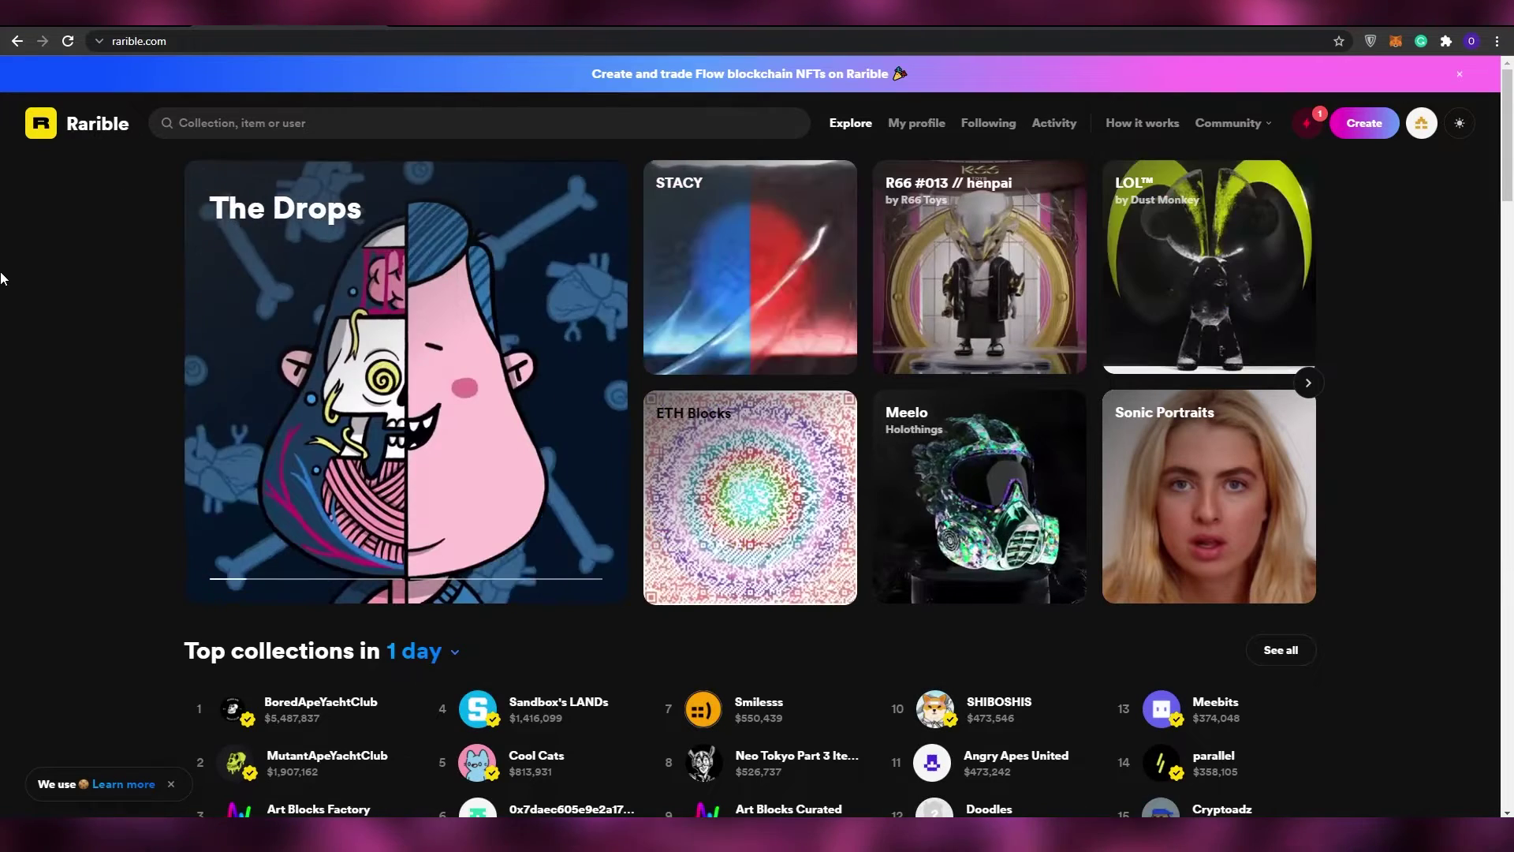
scroll(16, 270, down, 1)
scroll(16, 270, up, 1)
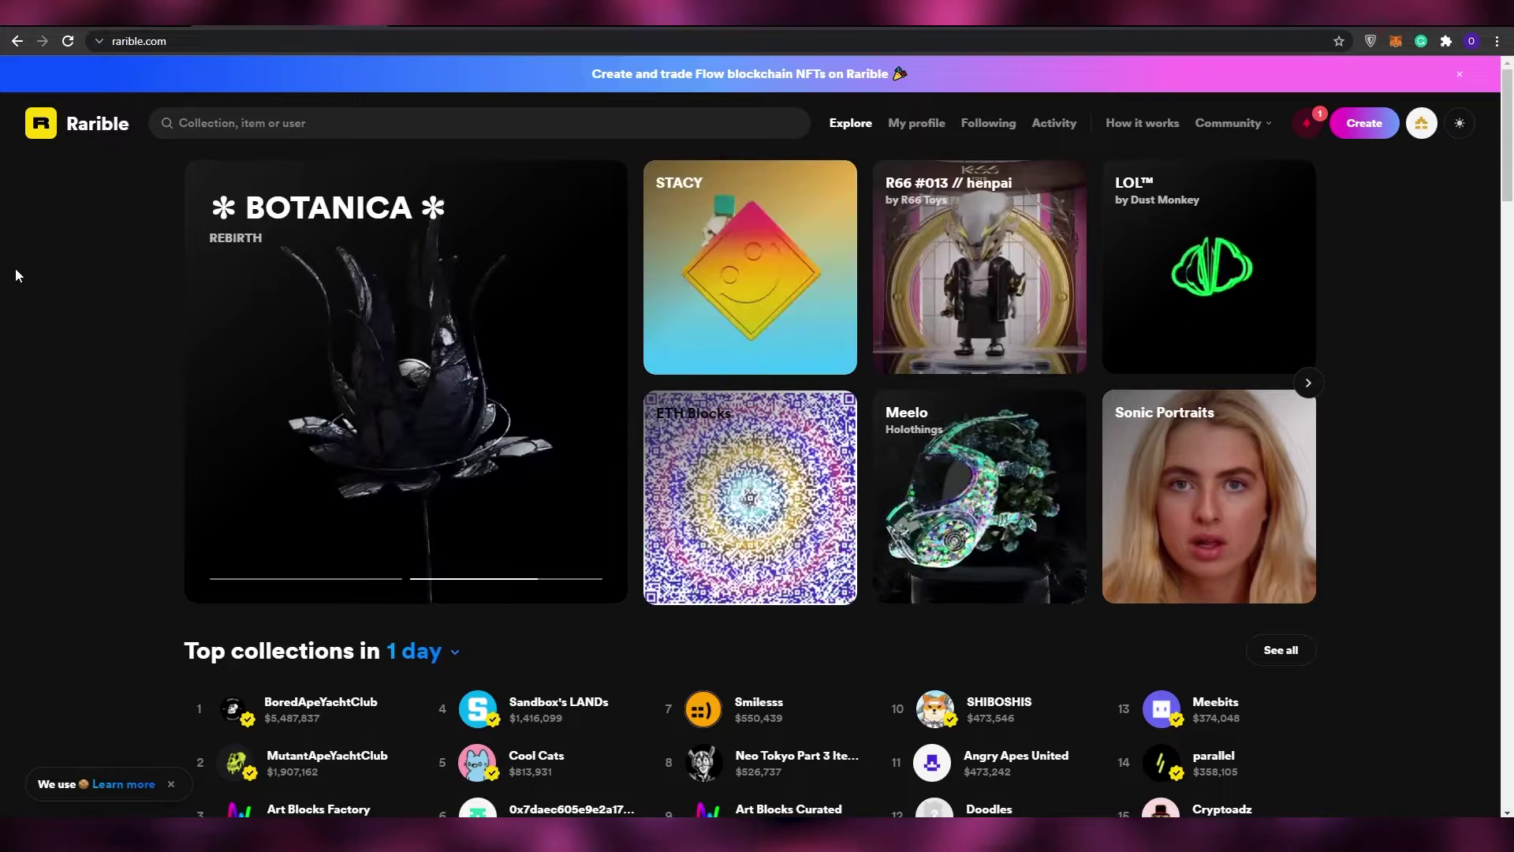
scroll(13, 264, down, 4)
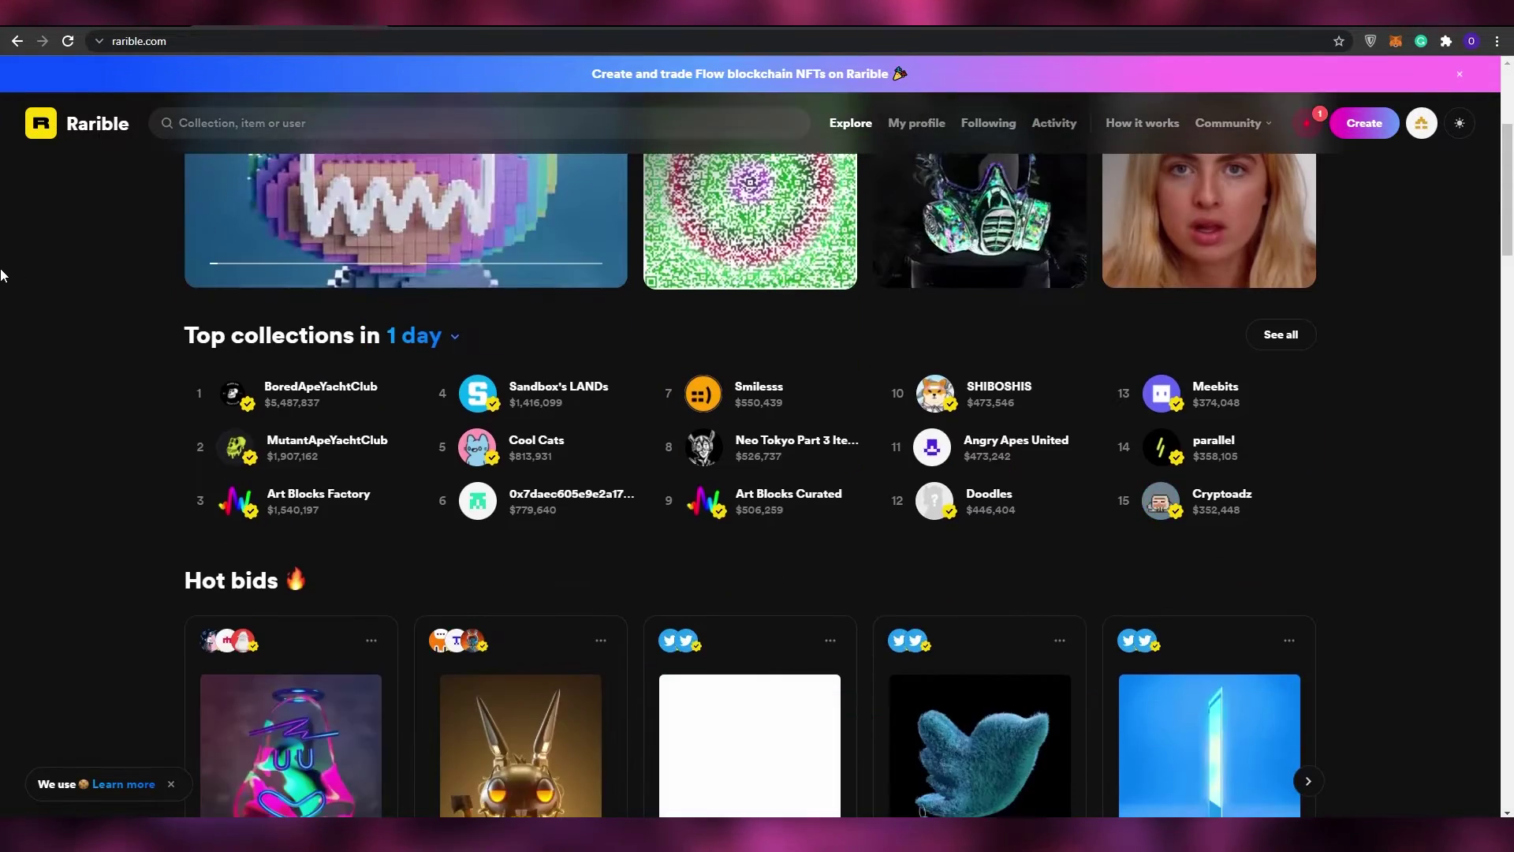
scroll(23, 269, down, 3)
scroll(22, 263, up, 7)
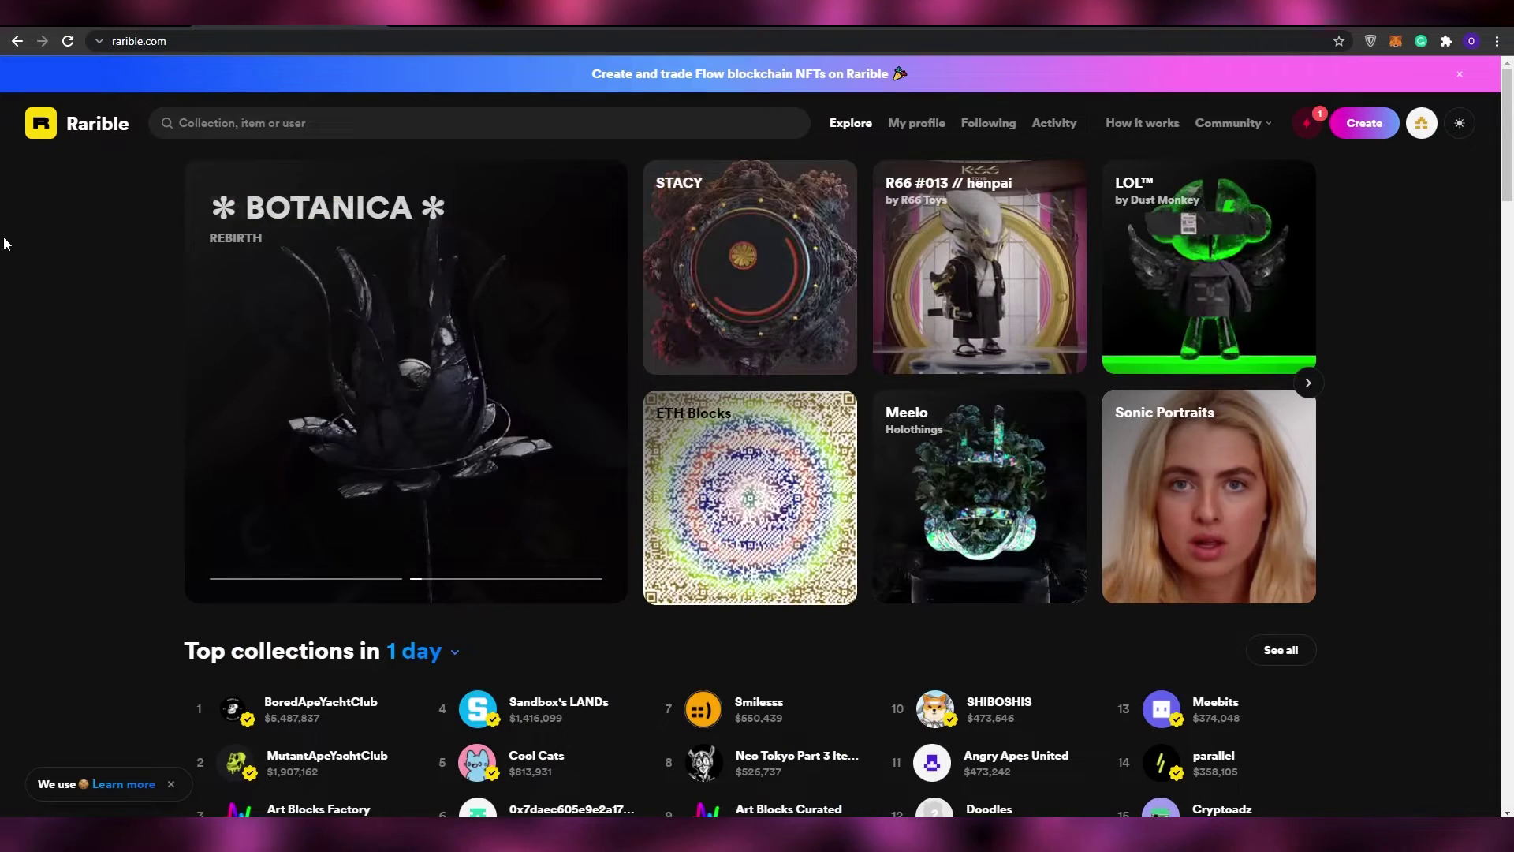
scroll(2, 227, down, 7)
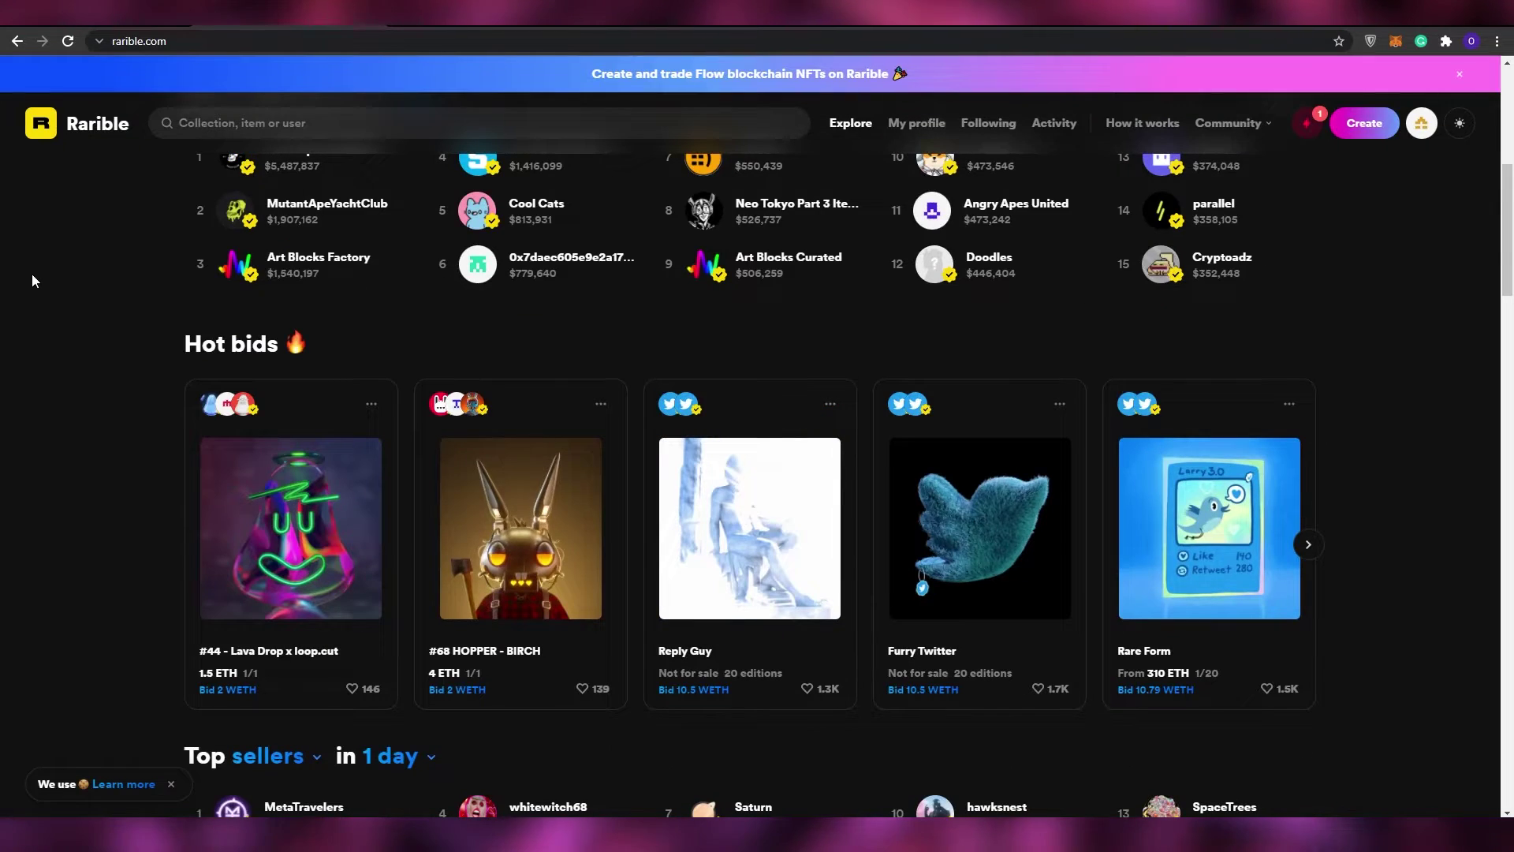
scroll(16, 314, up, 7)
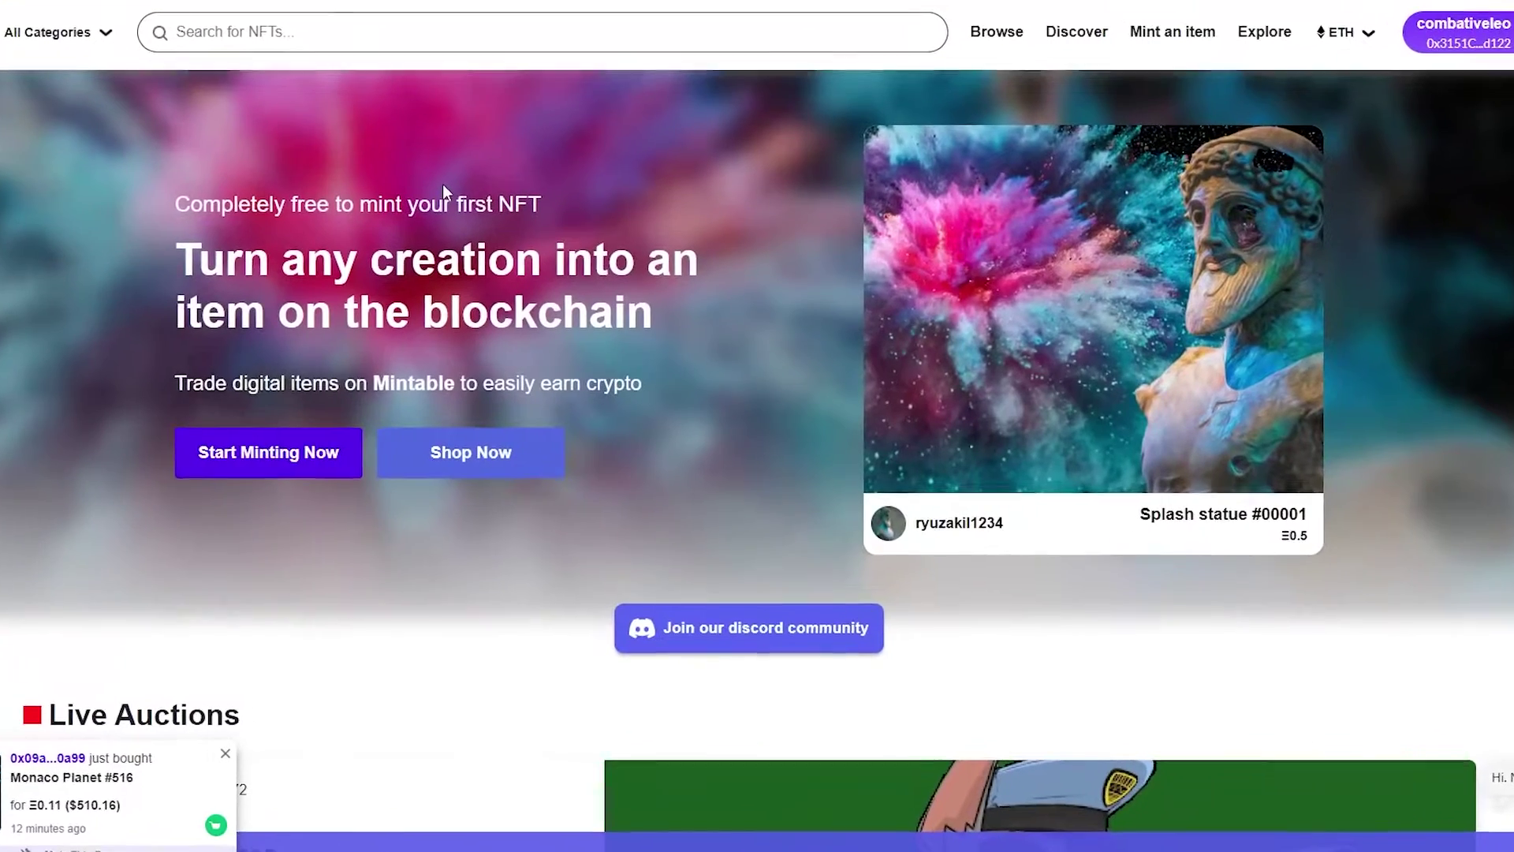
Look over the Mintable home page and its live auctions, and dismiss the recent-purchase notification
scroll(437, 179, down, 2)
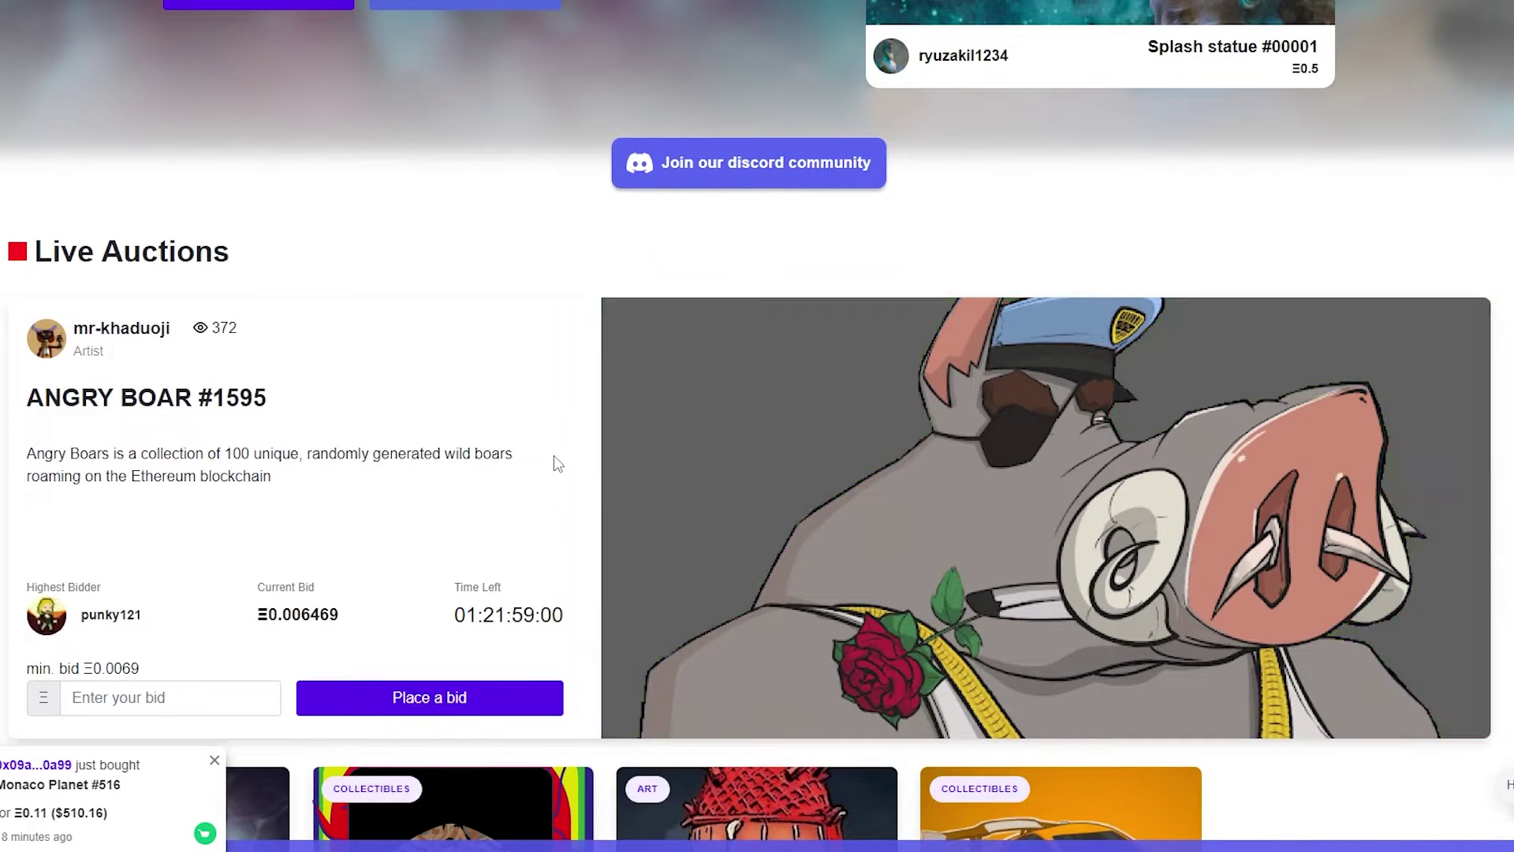
scroll(556, 461, up, 3)
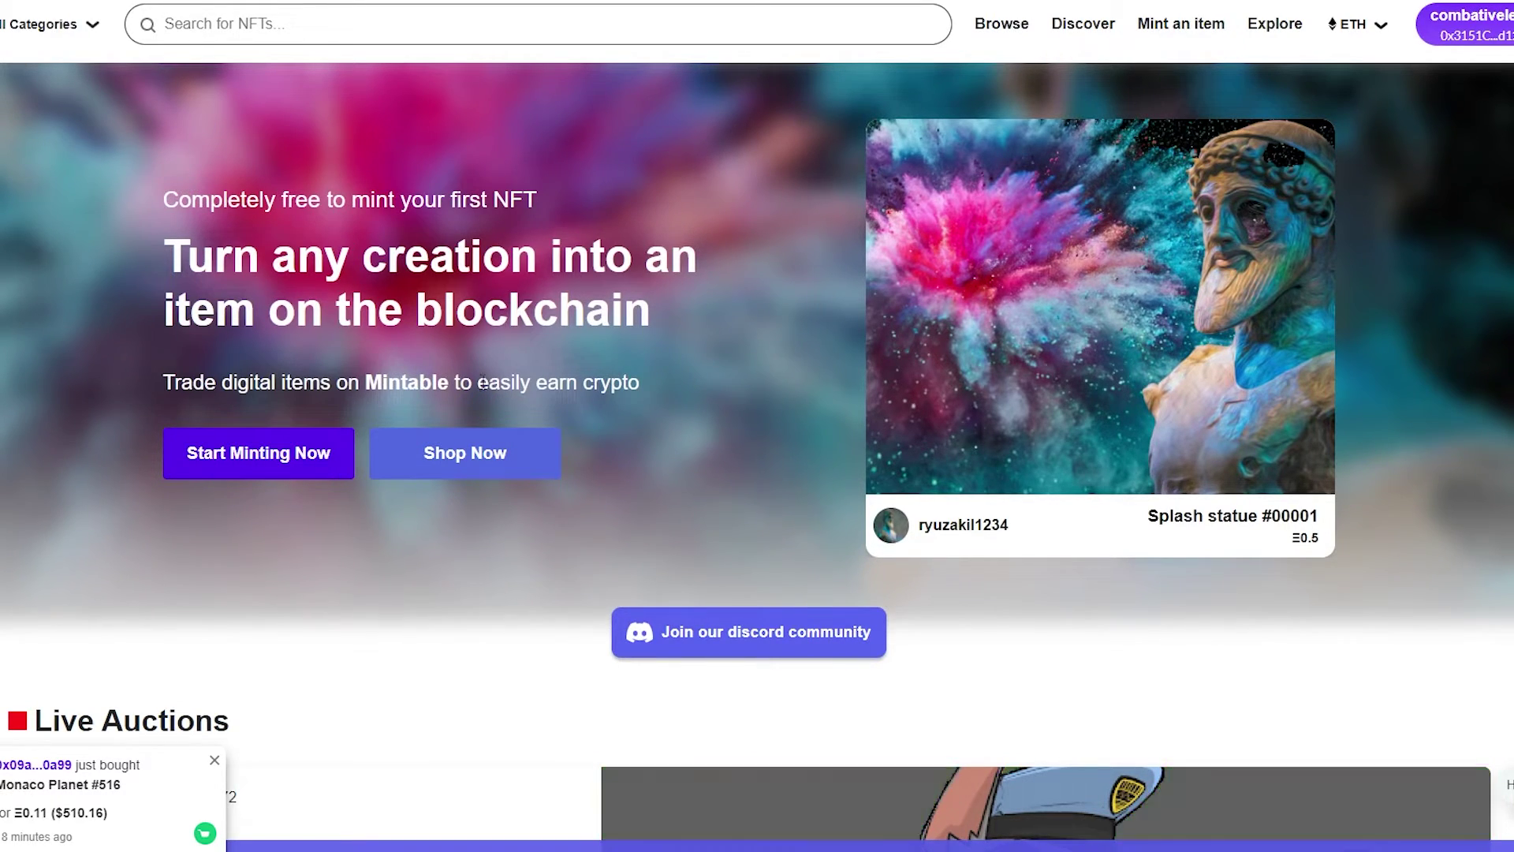
scroll(621, 397, down, 4)
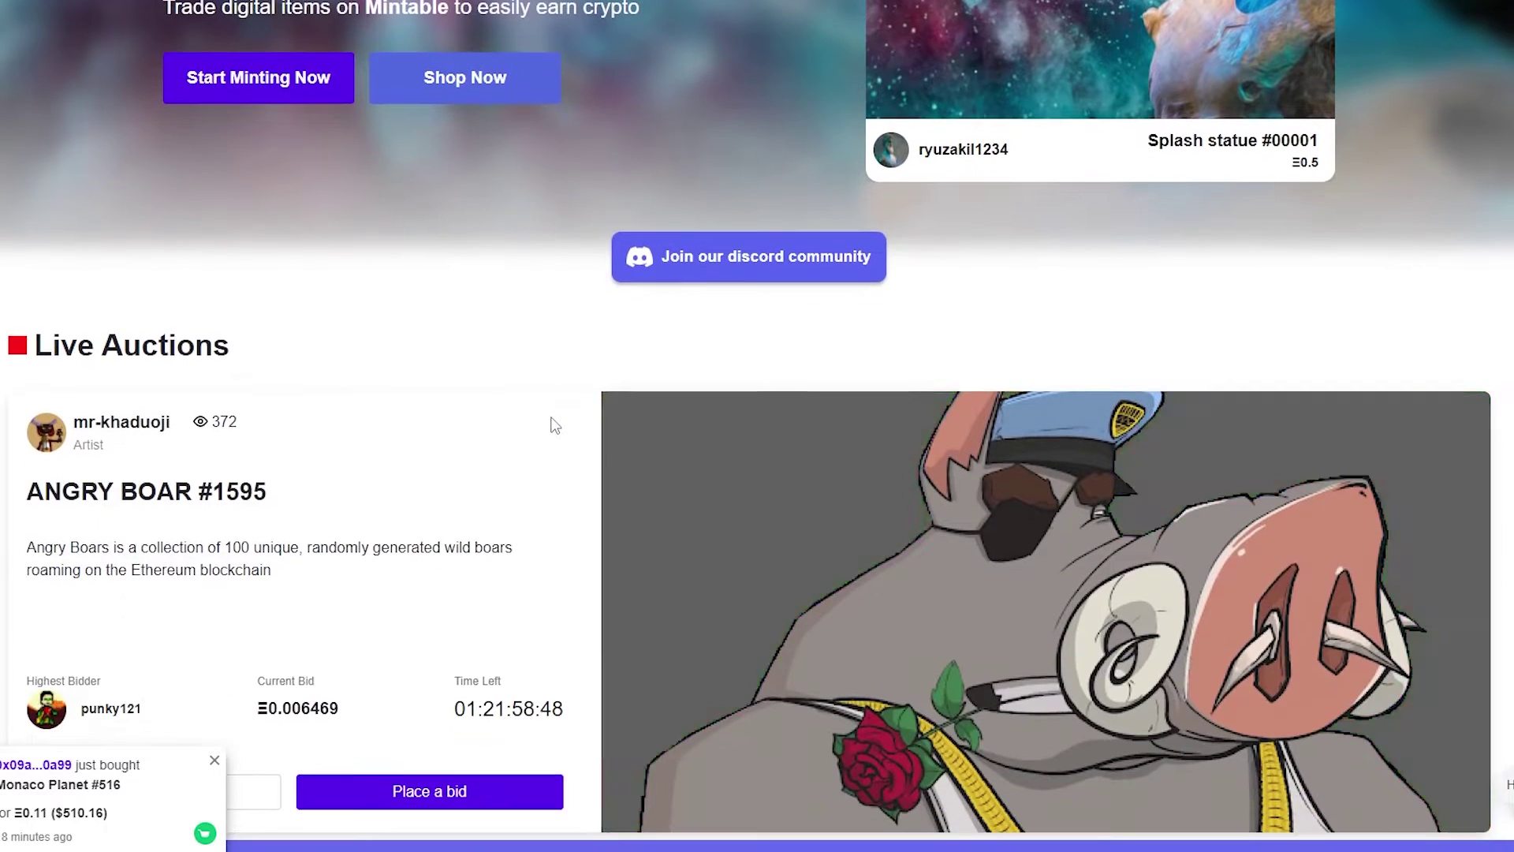
scroll(607, 458, up, 4)
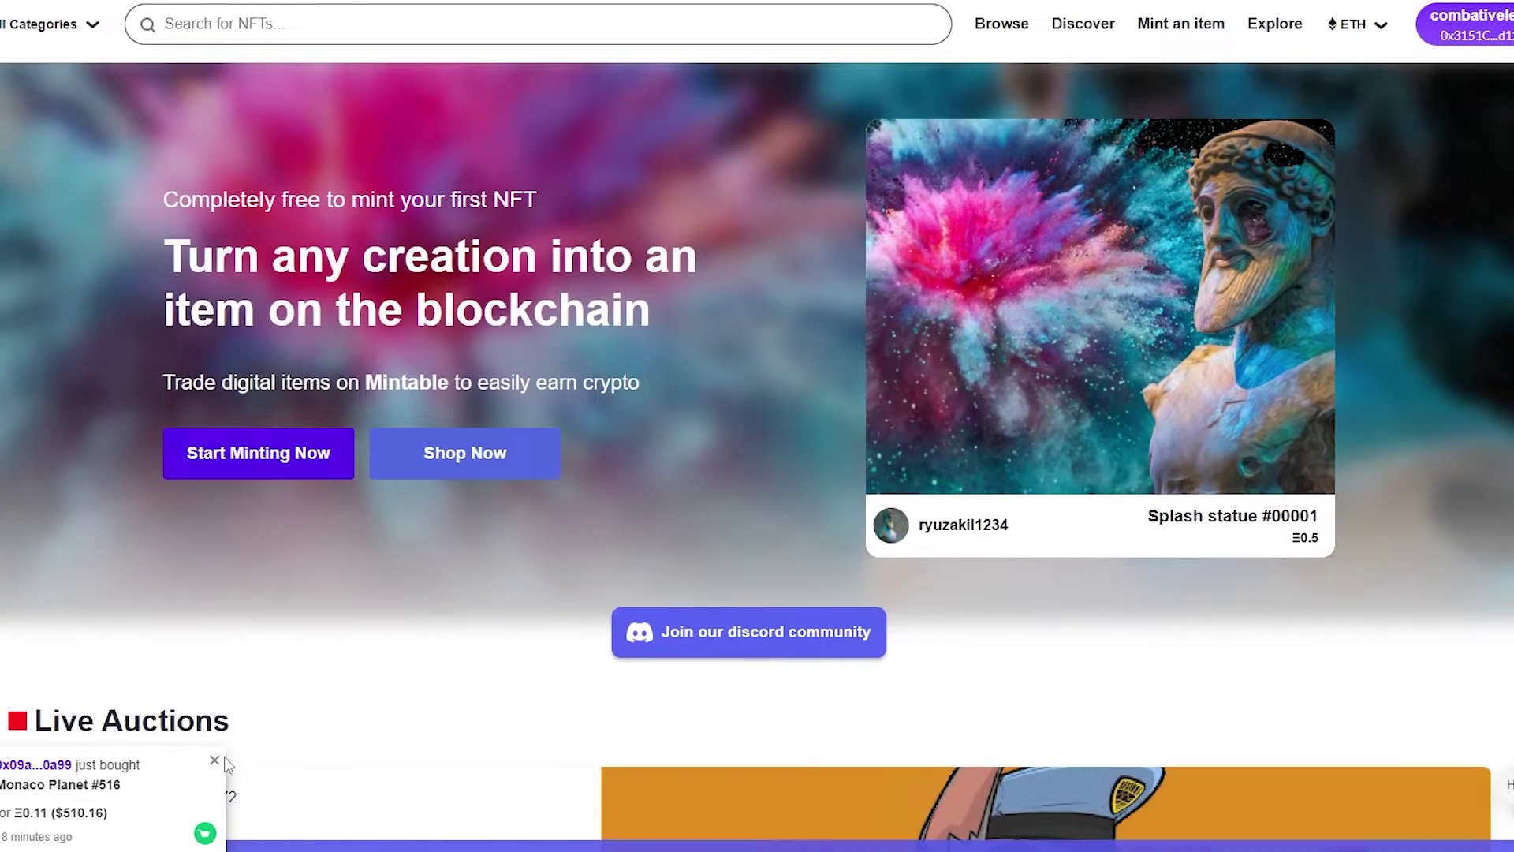
click(216, 760)
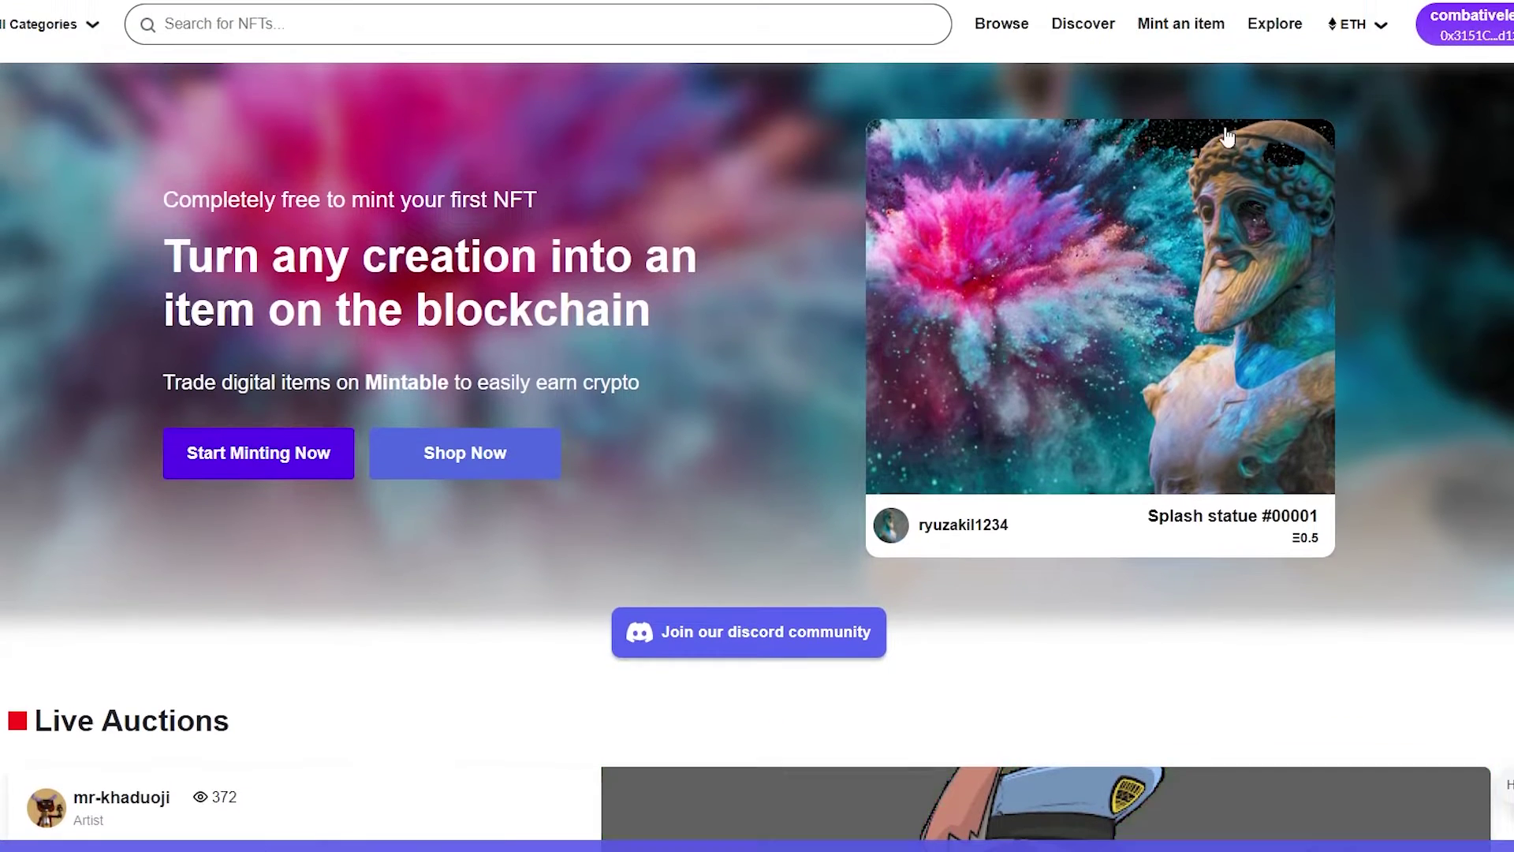
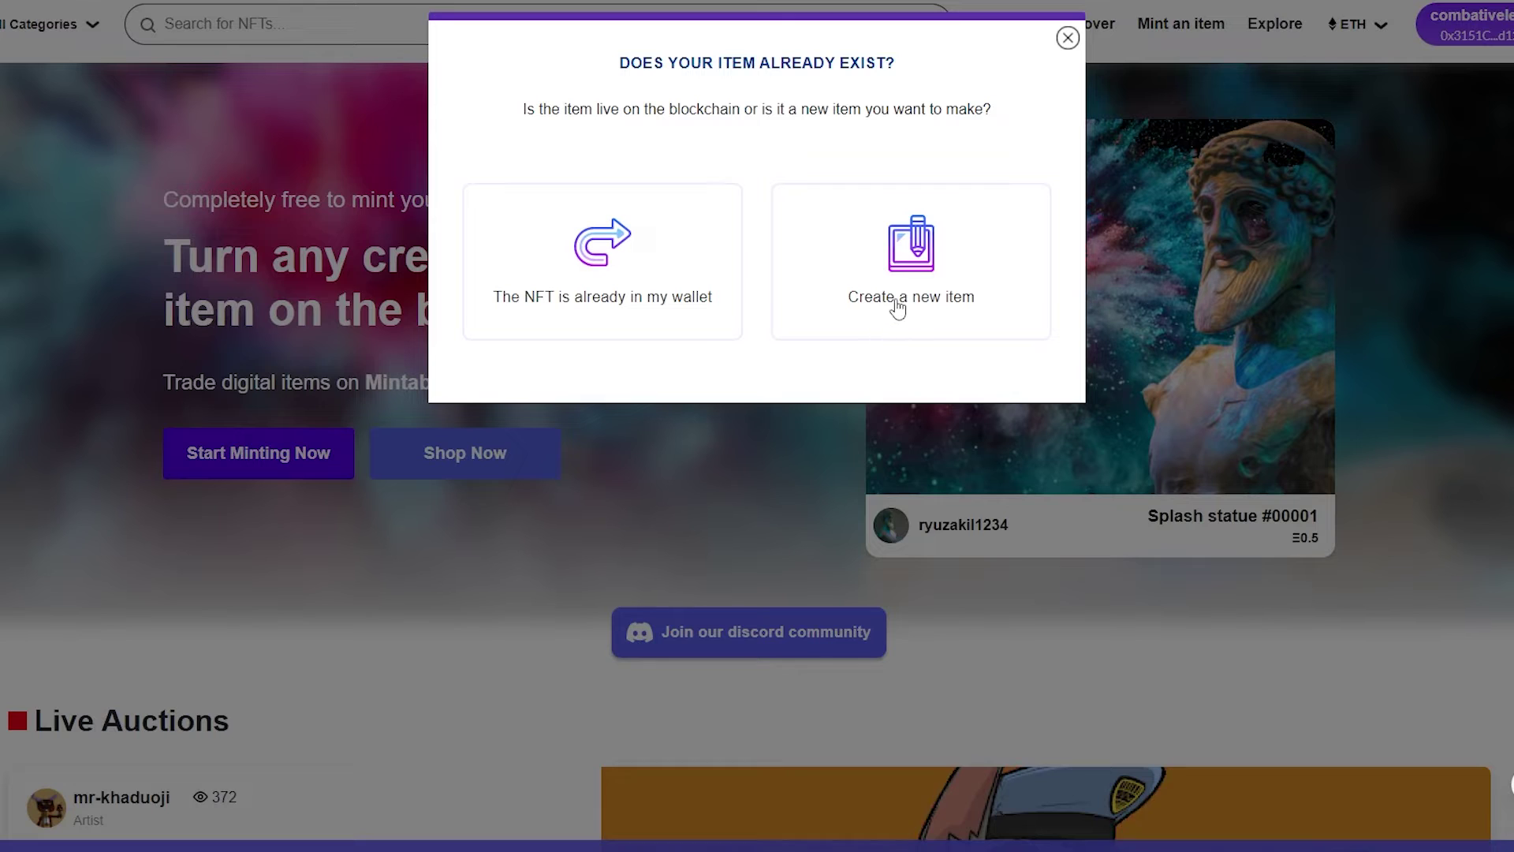
Choose to create a new item on Mintable, switch to the Advanced options and select Gasless minting
click(933, 269)
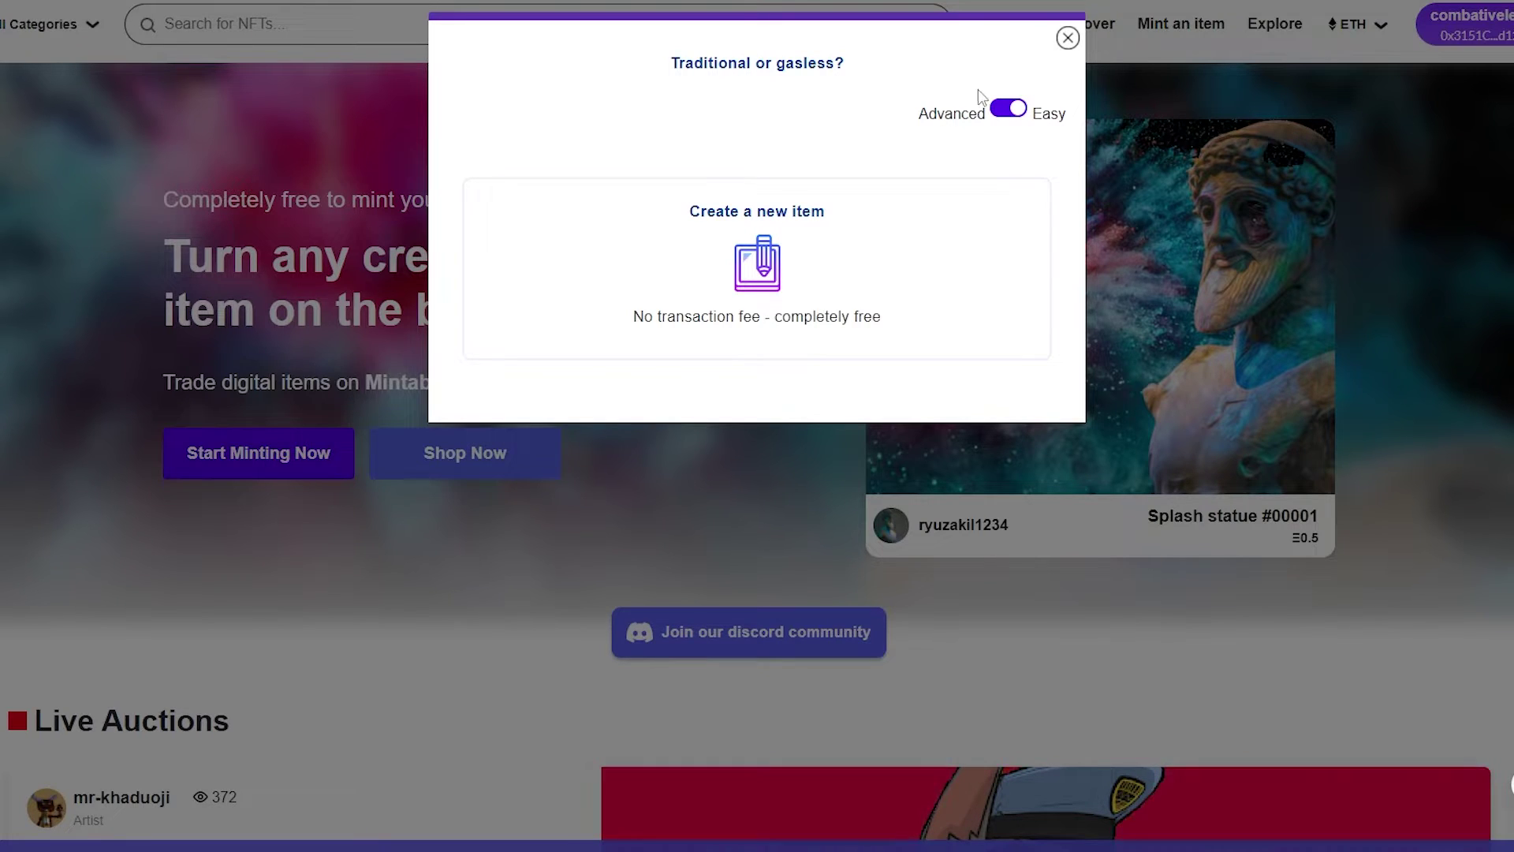
click(1017, 113)
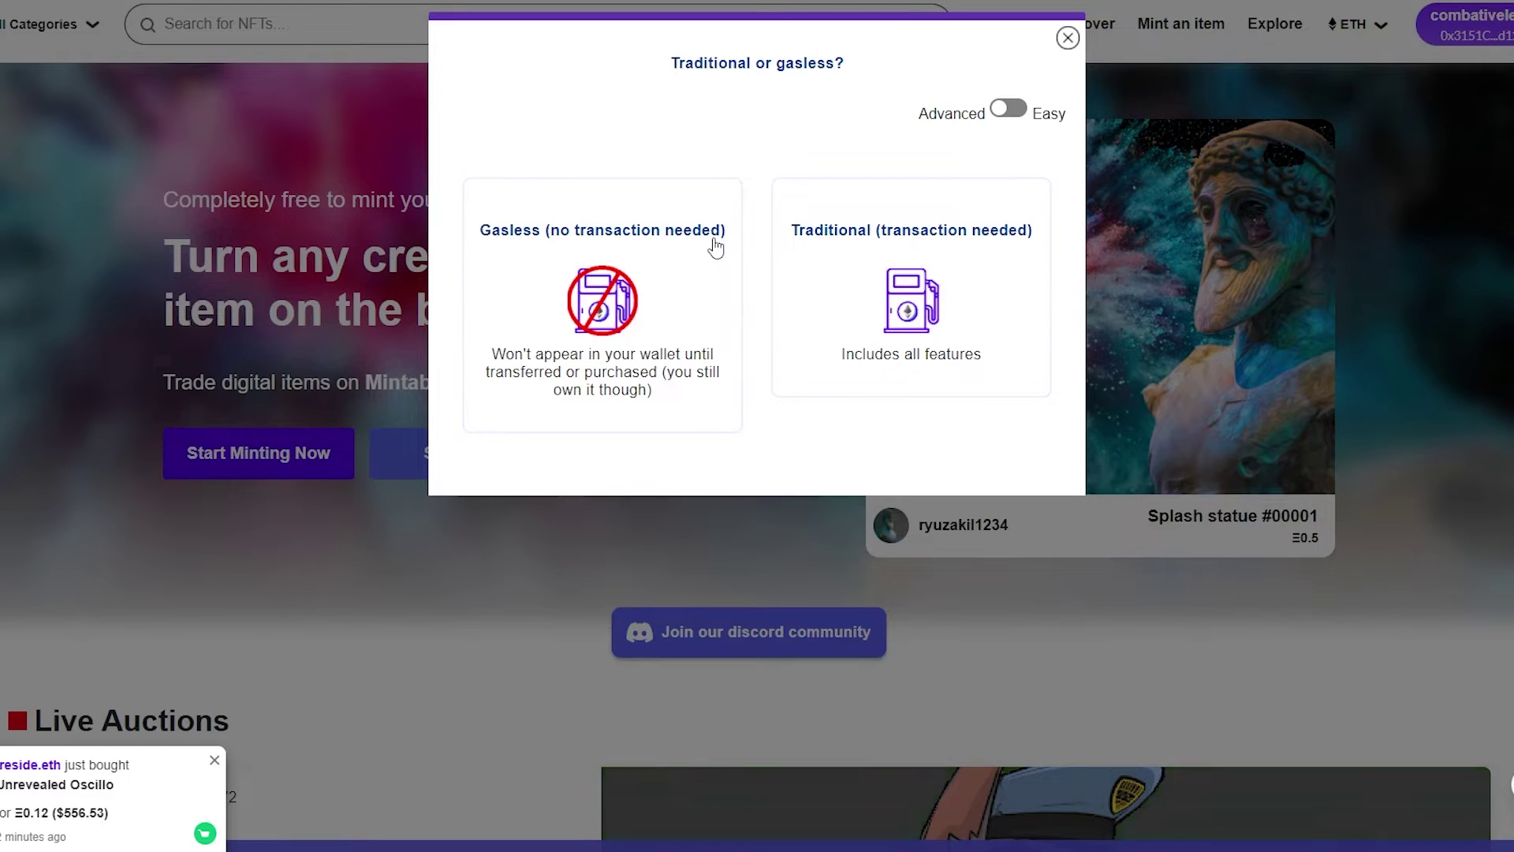
click(678, 241)
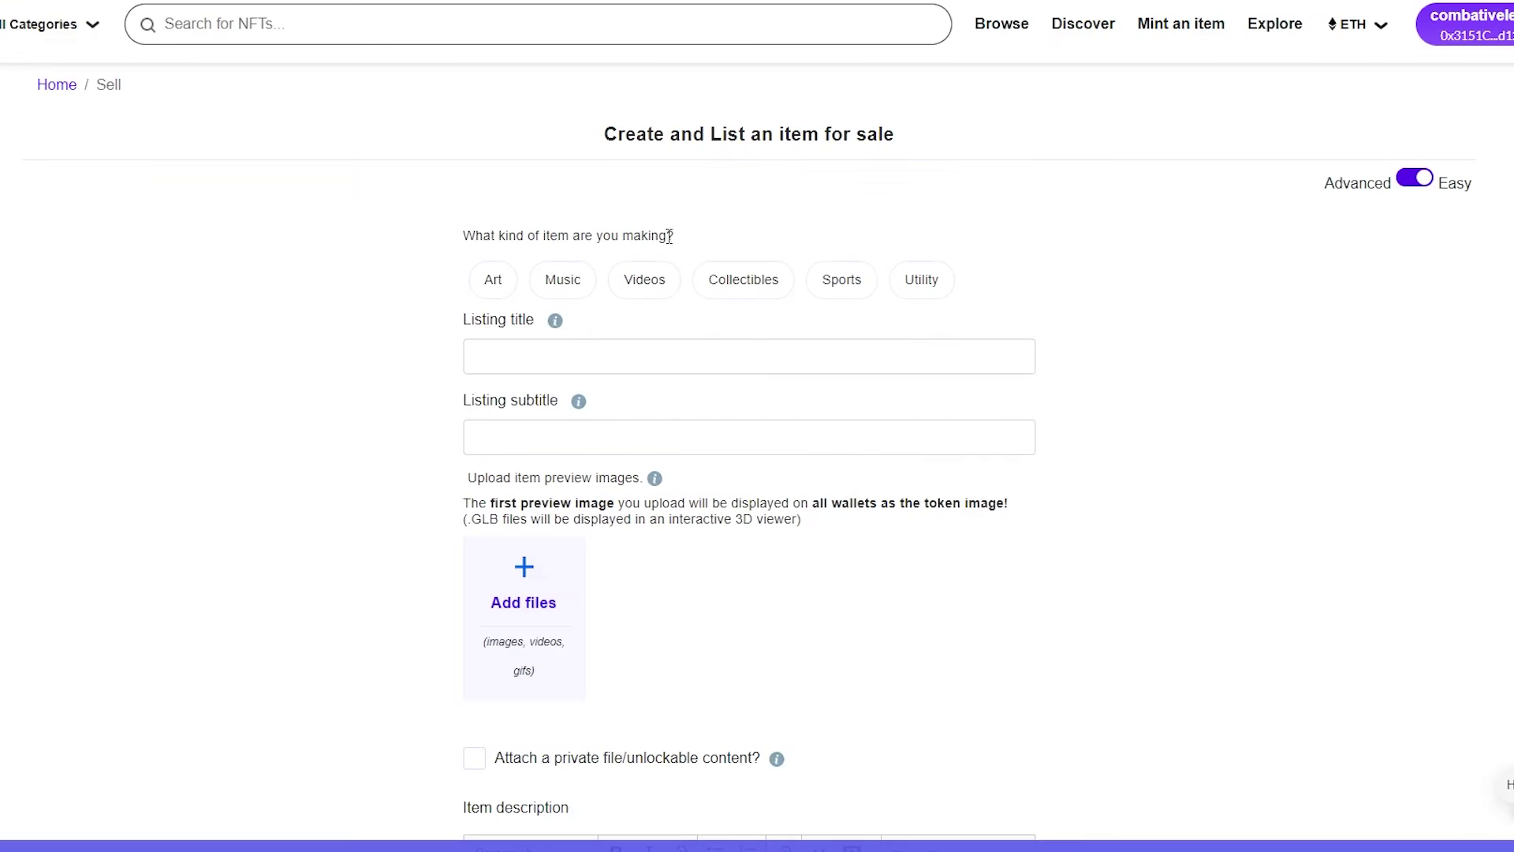
Examine the listing form's item type, title, preview image, description and price settings, and leave the form for the Mintable home page
scroll(592, 274, down, 2)
scroll(584, 284, down, 6)
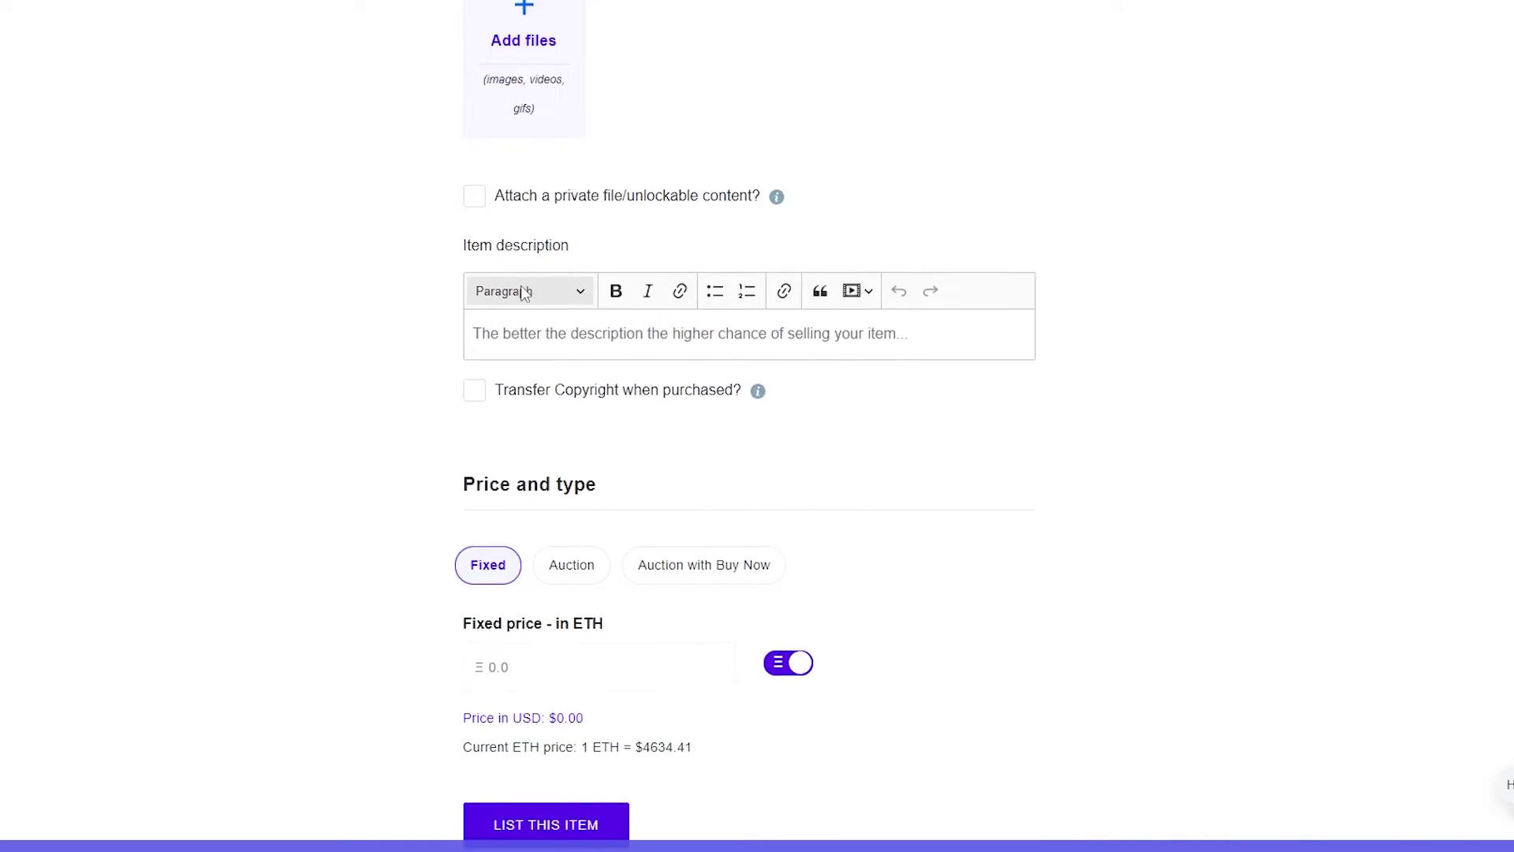
scroll(484, 357, up, 7)
scroll(446, 355, down, 8)
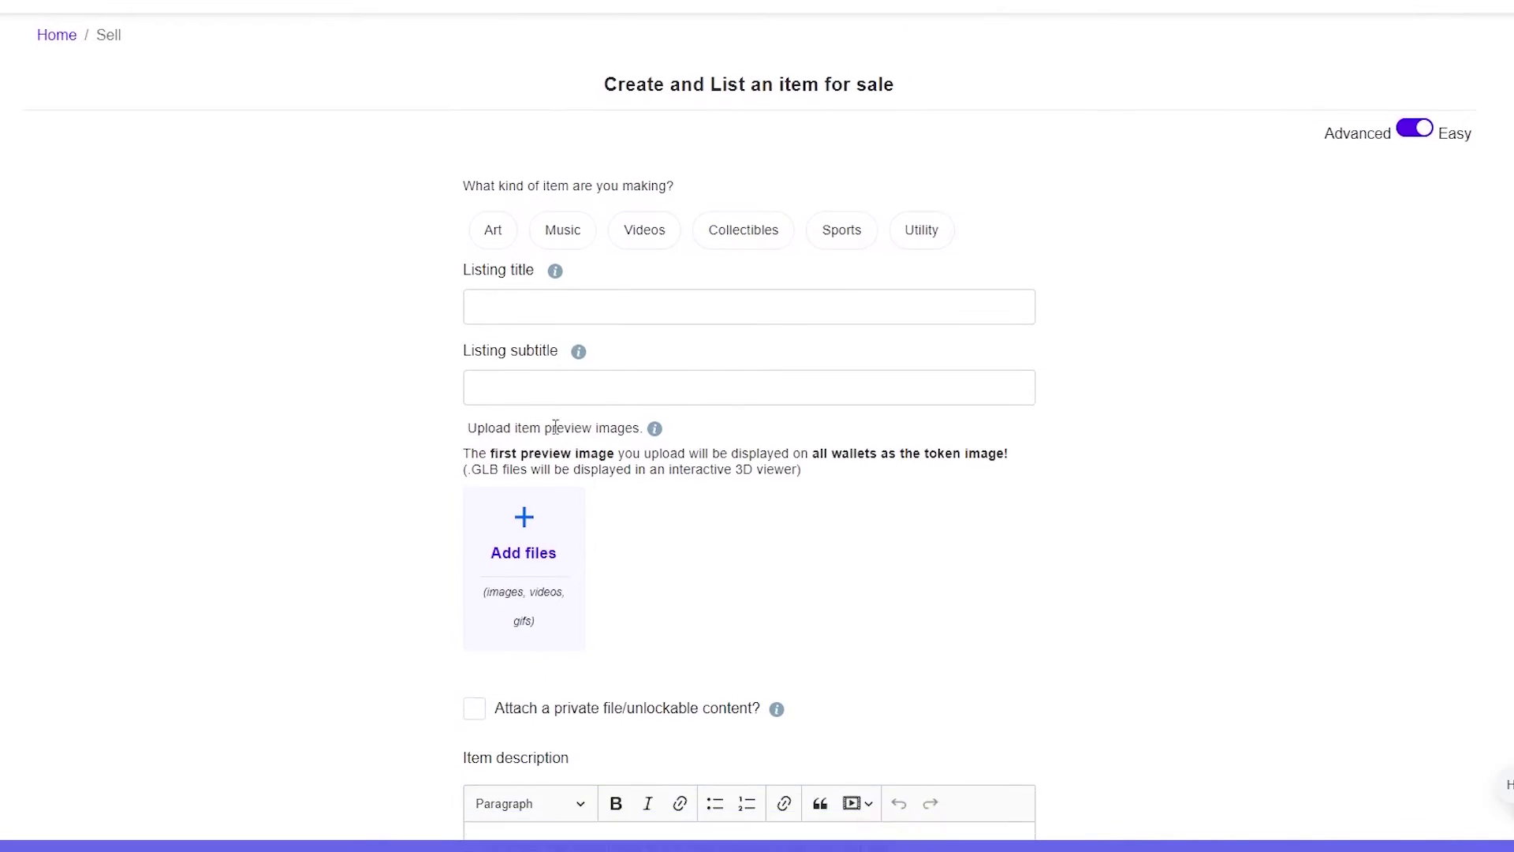
scroll(603, 288, down, 1)
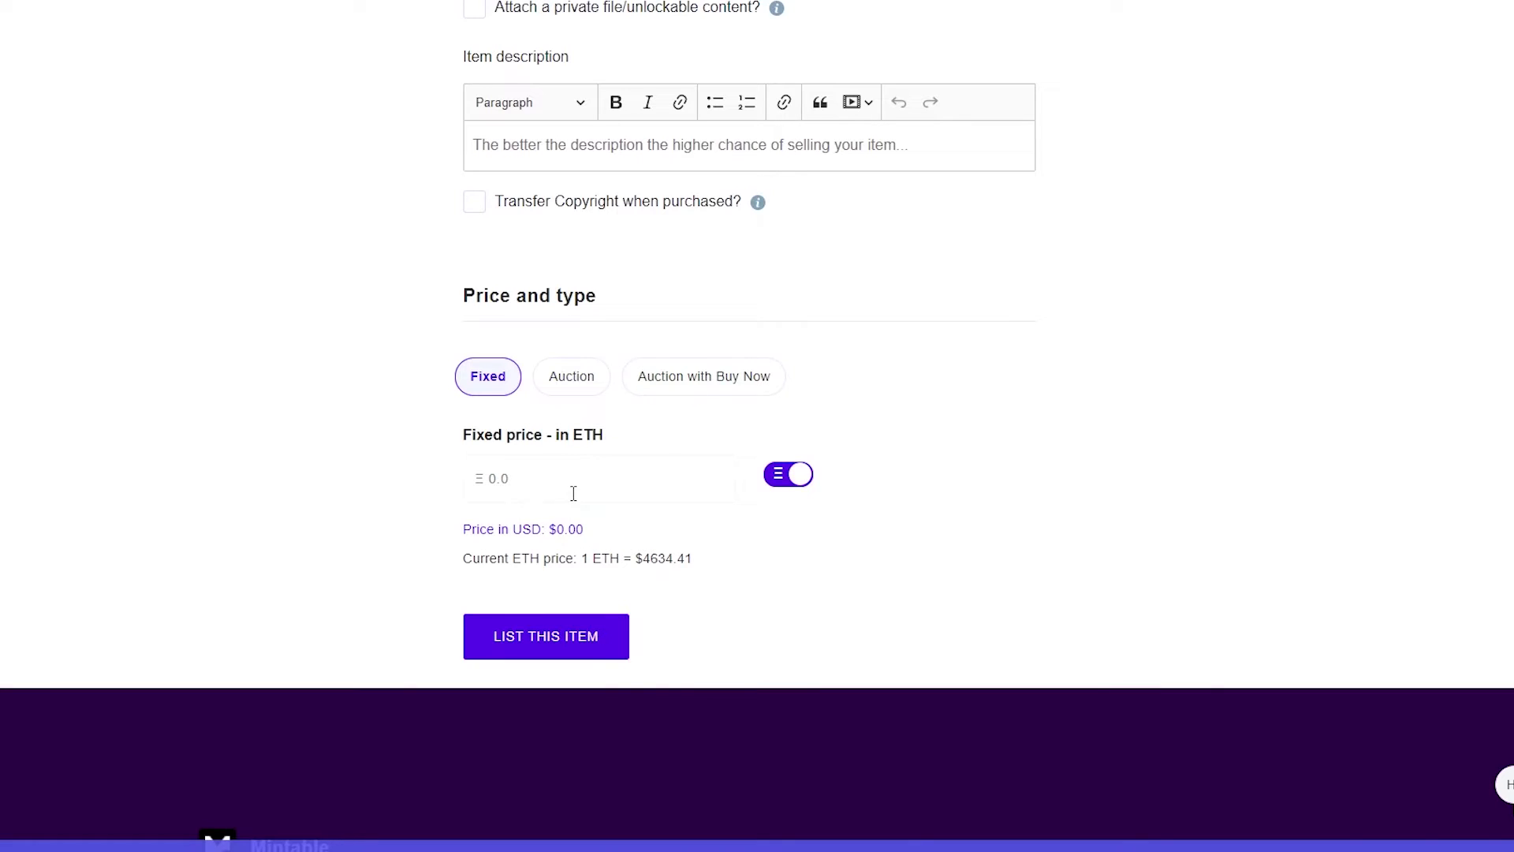
click(570, 630)
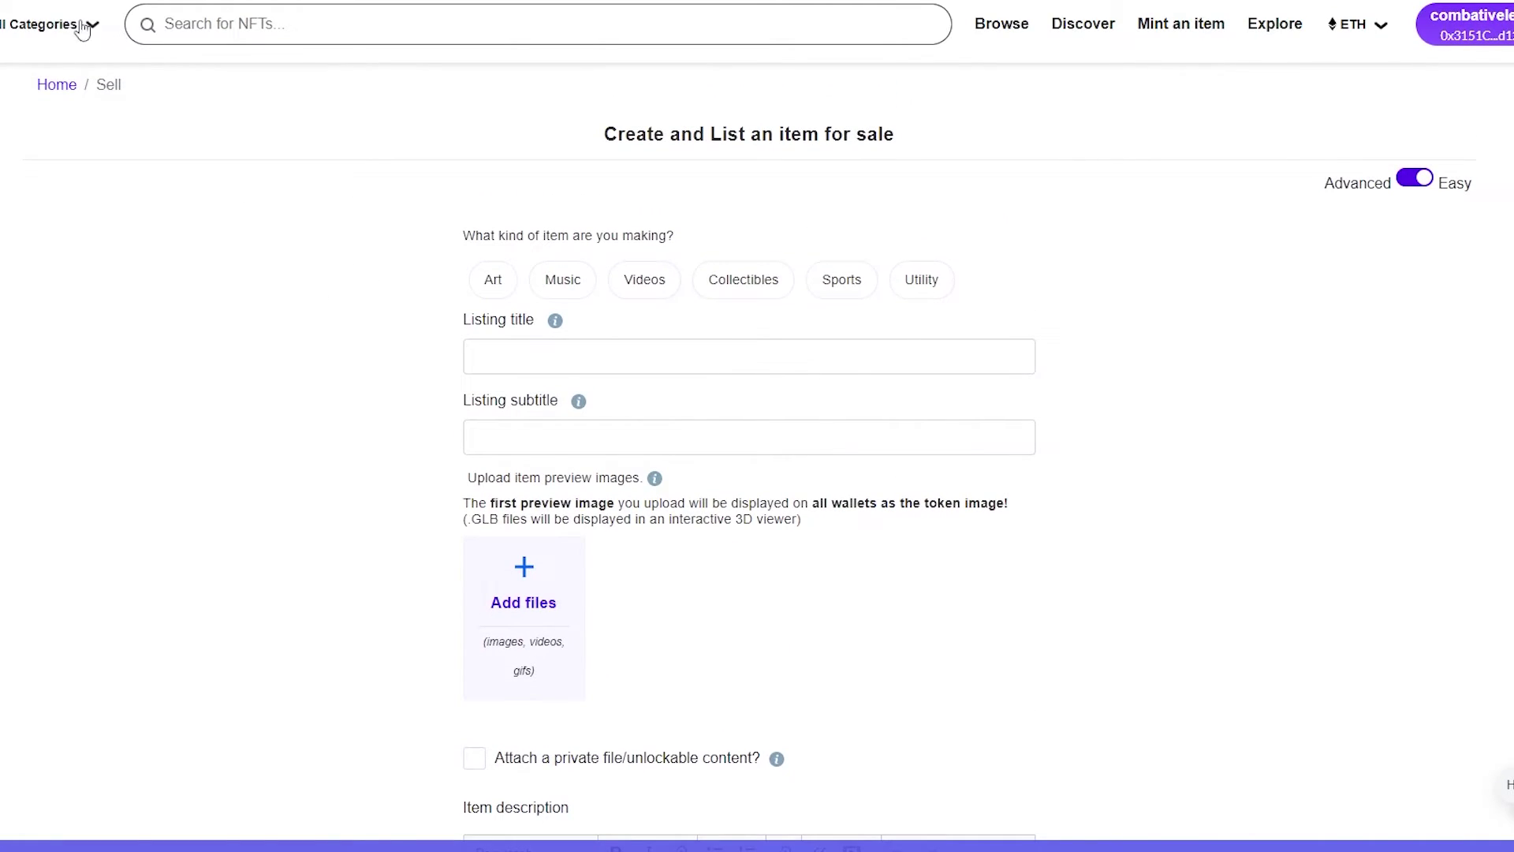
click(76, 32)
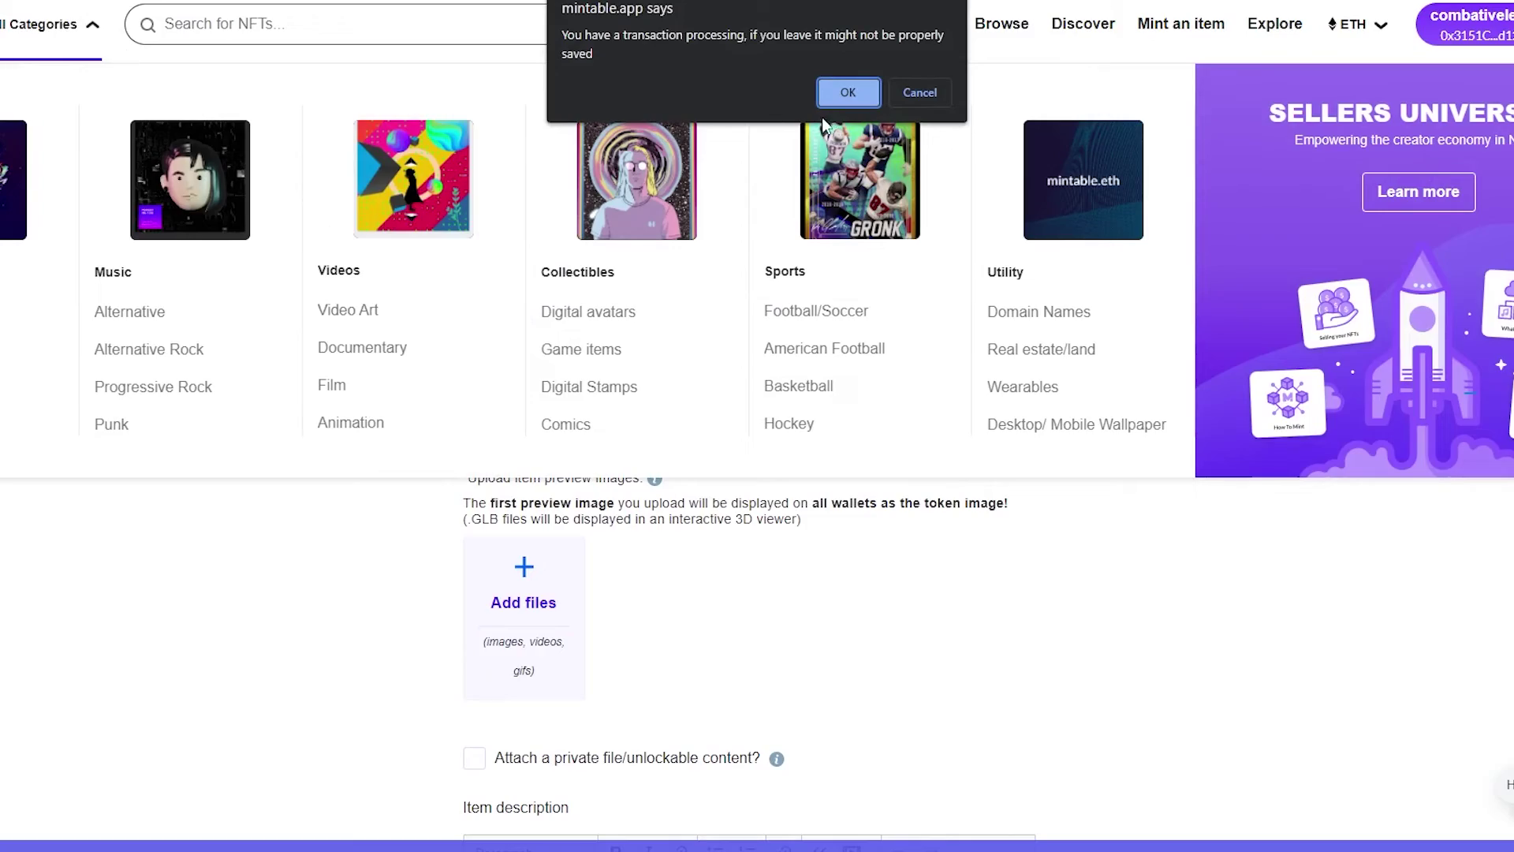
click(865, 90)
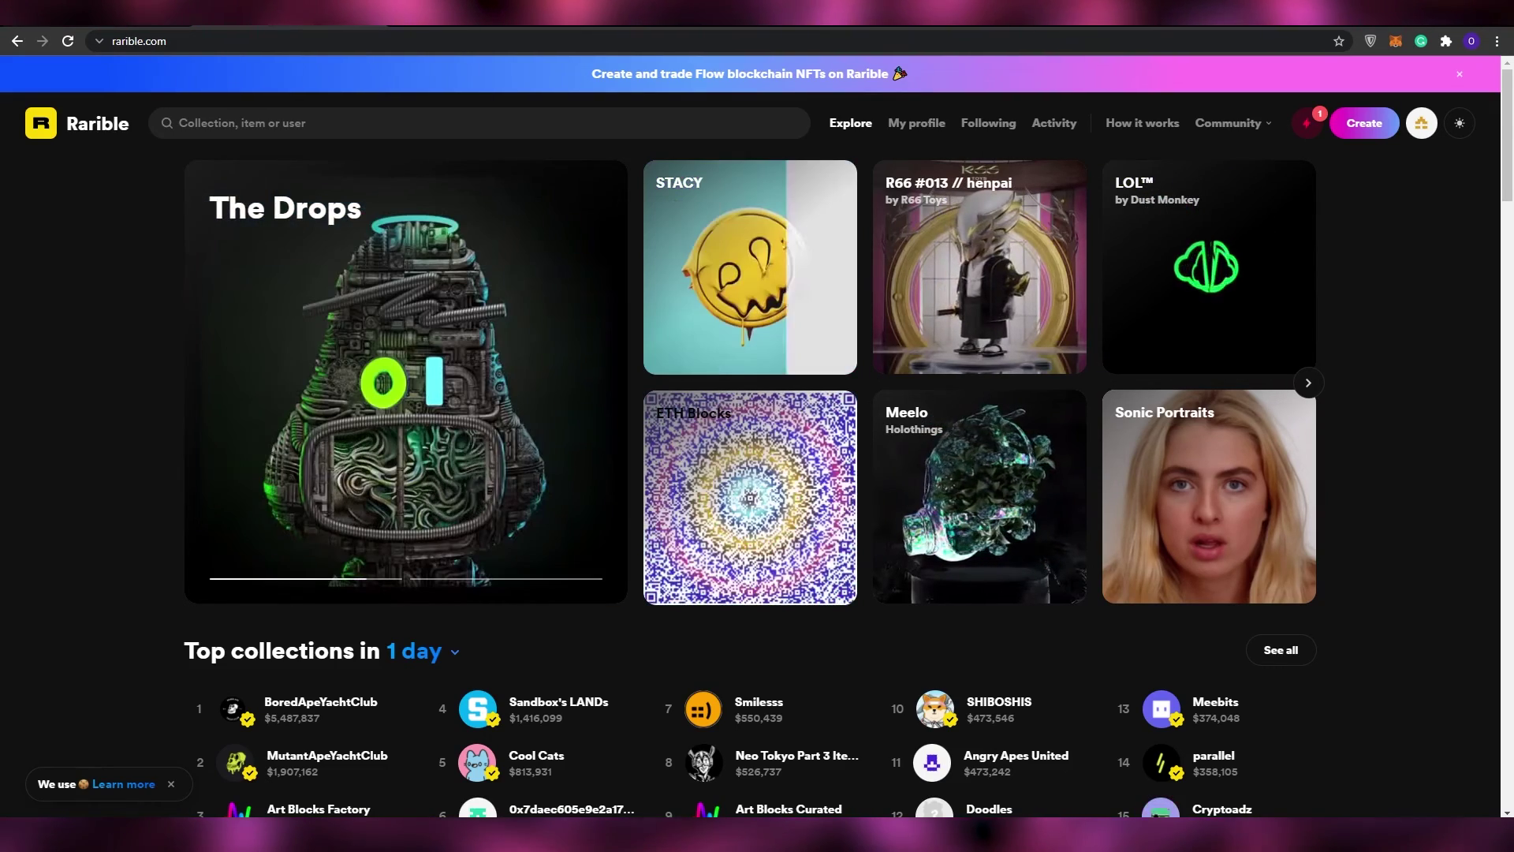
key(ctrl+Tab)
key(ctrl+shift+Tab)
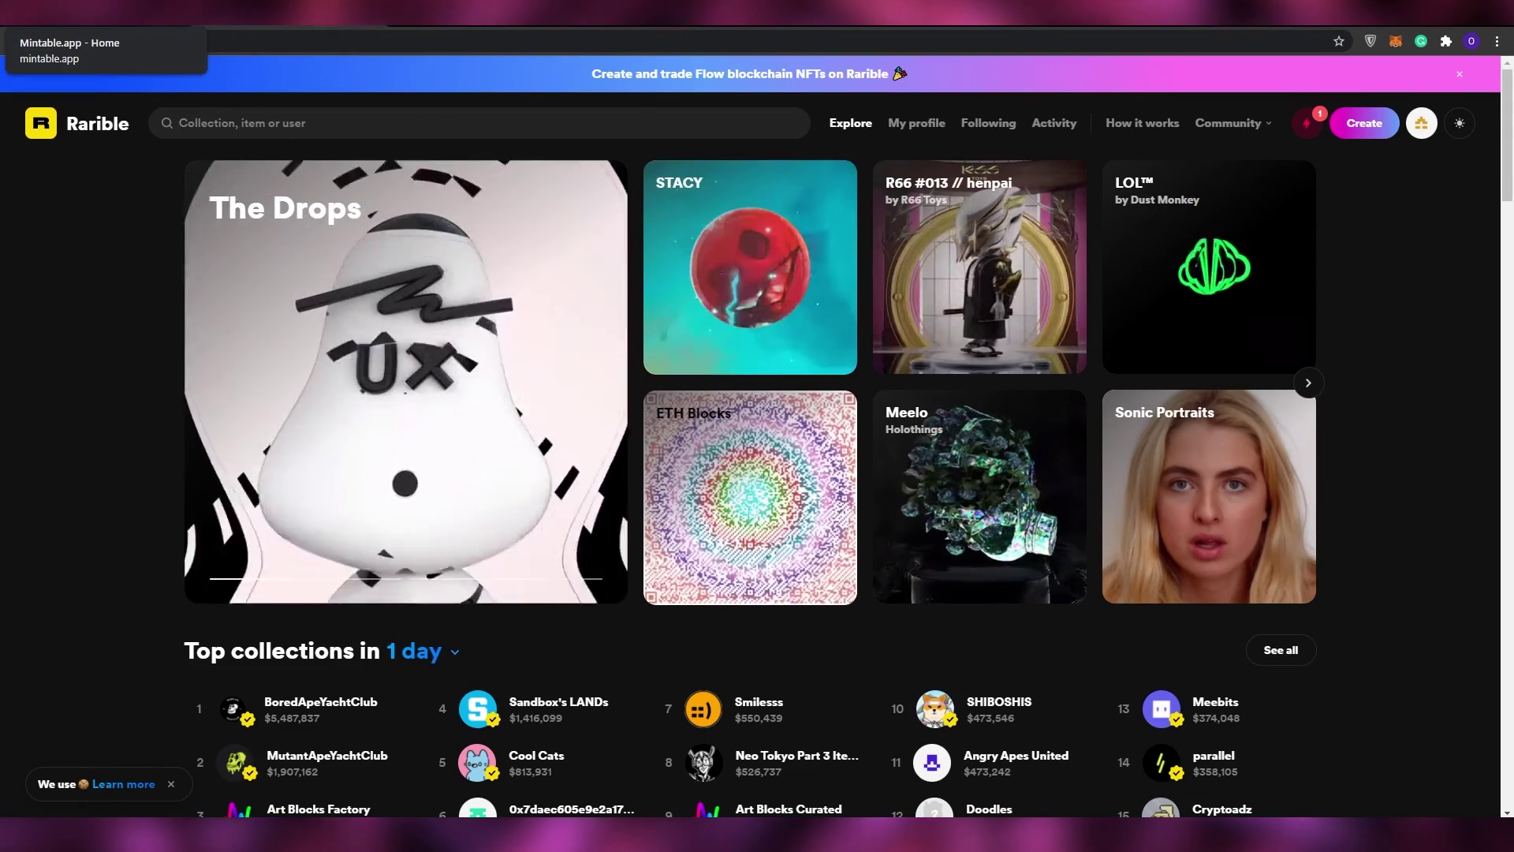
scroll(82, 550, down, 3)
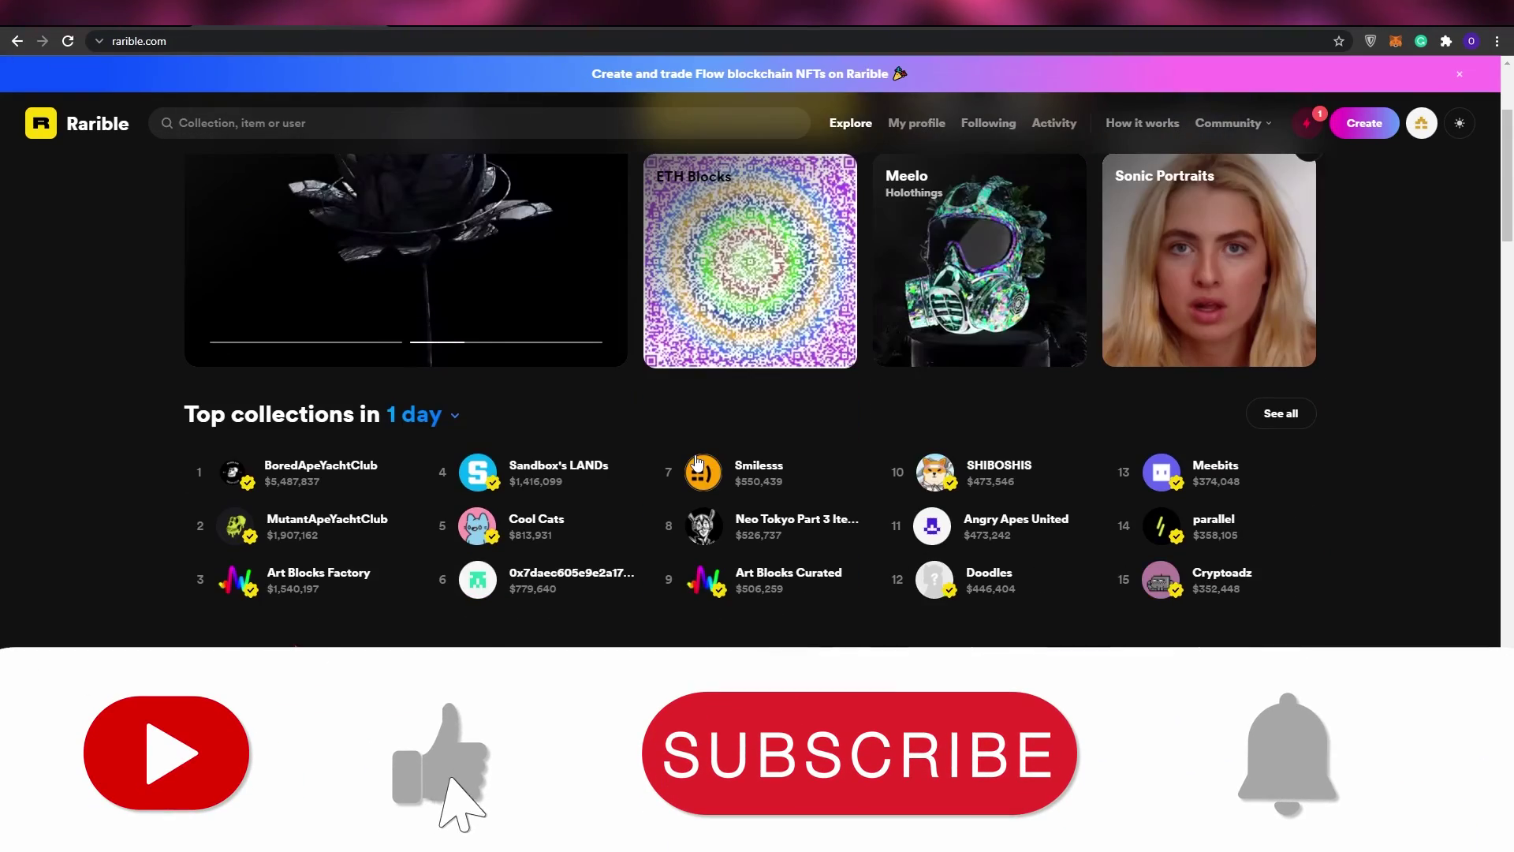
scroll(82, 550, up, 3)
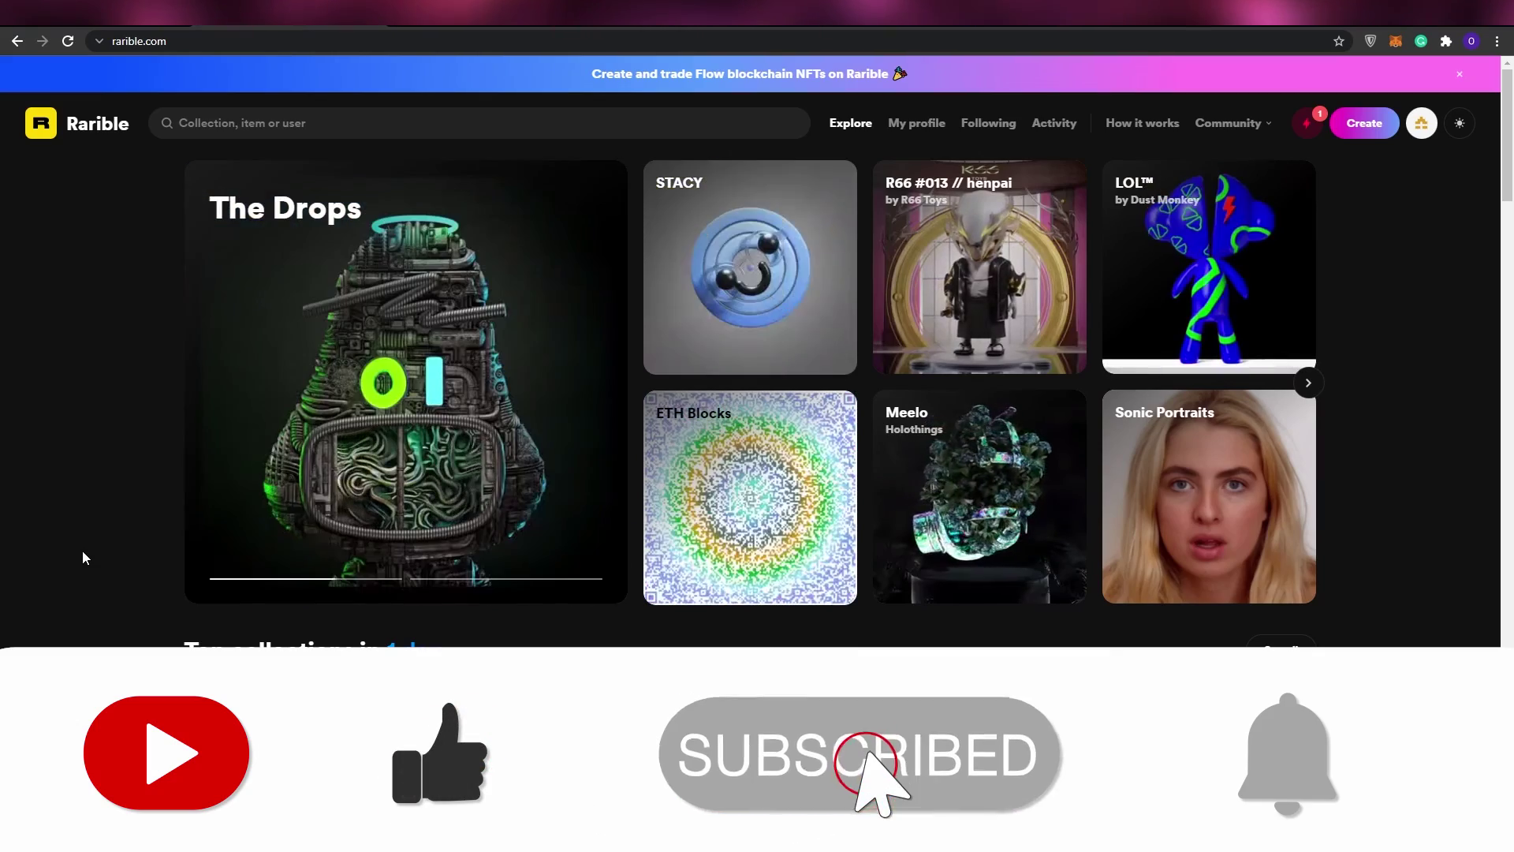